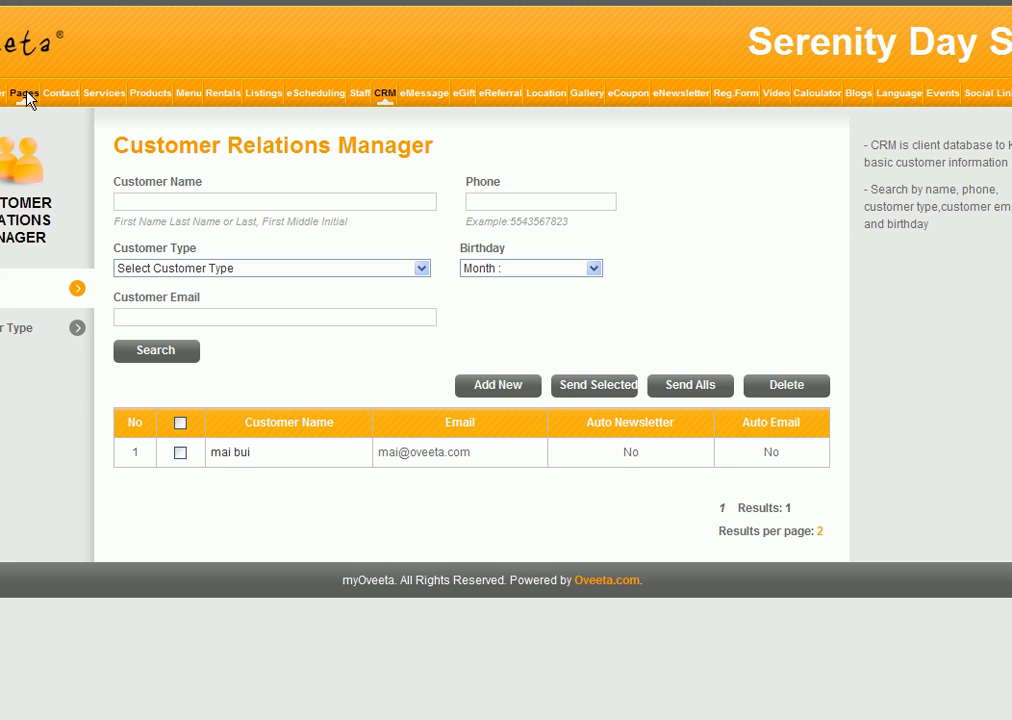
Step: Return from the Customer Relations Manager page to the Oveeta home page
click(27, 100)
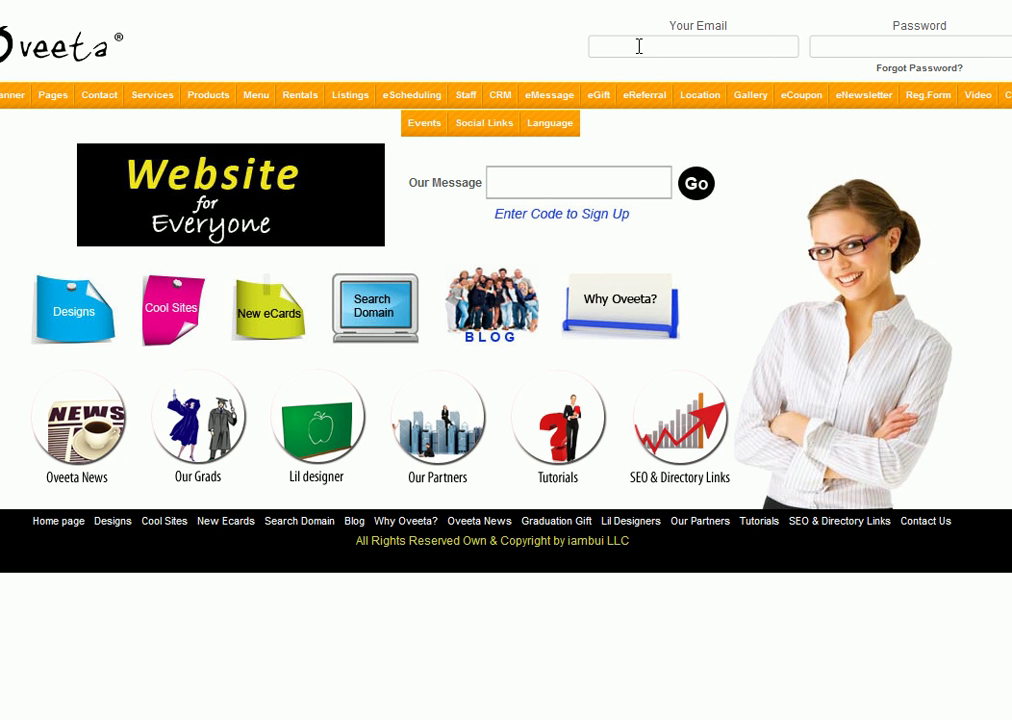
Step: Sign in to the Serenity Day Spa account with the owner's e-mail and password
click(639, 46)
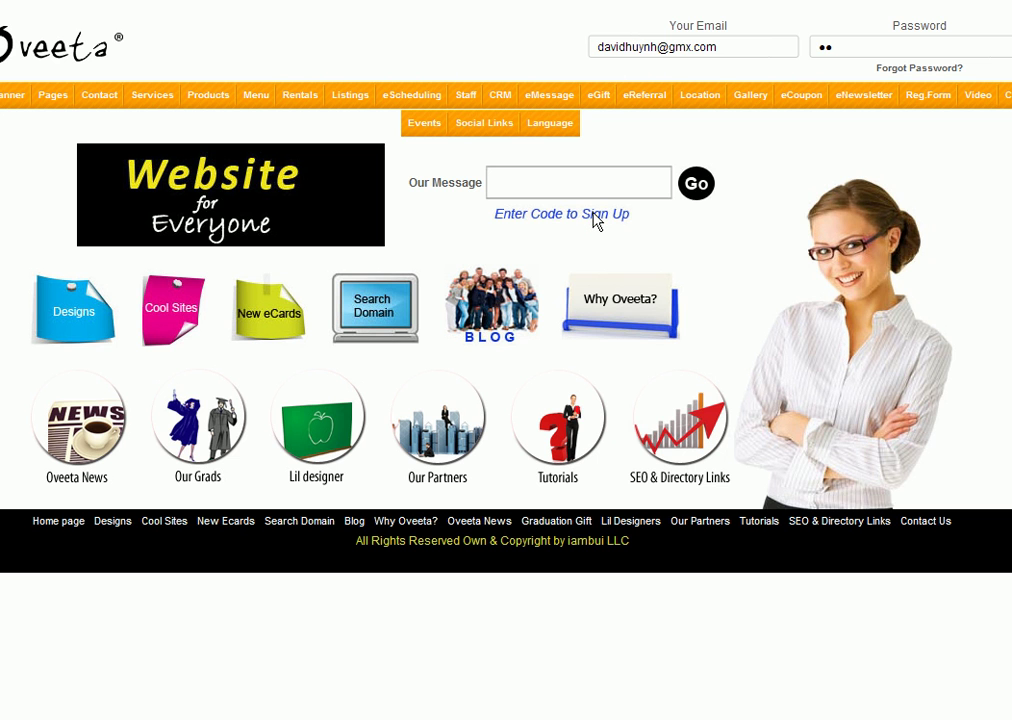
click(596, 220)
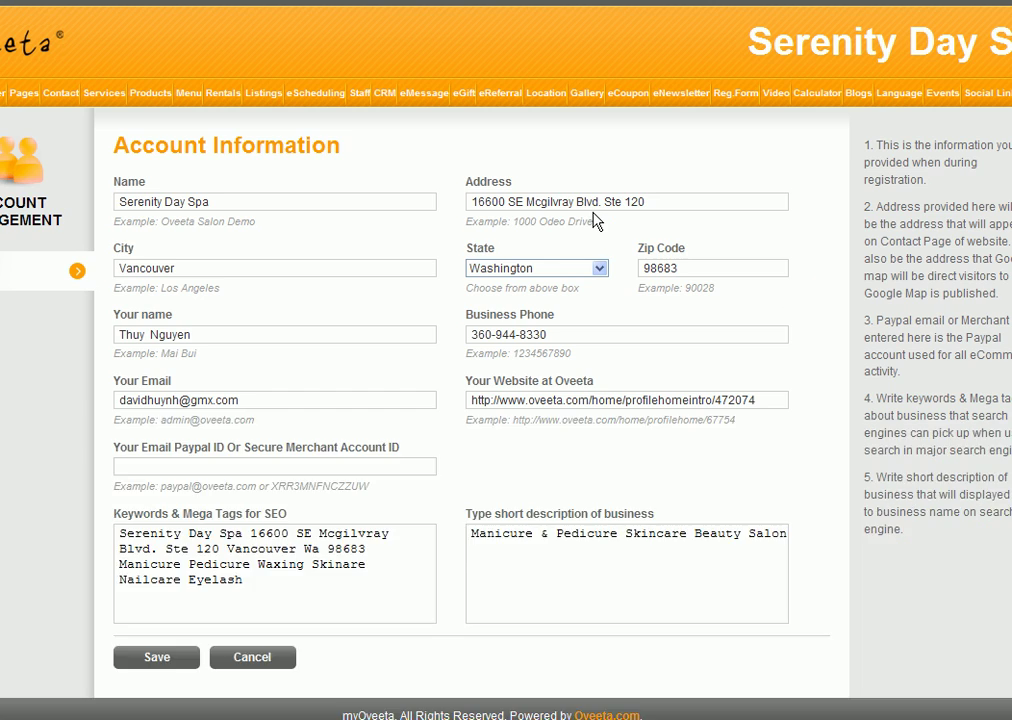
Step: Open the Welcome page, row 1 in Pages Management, for editing
click(26, 94)
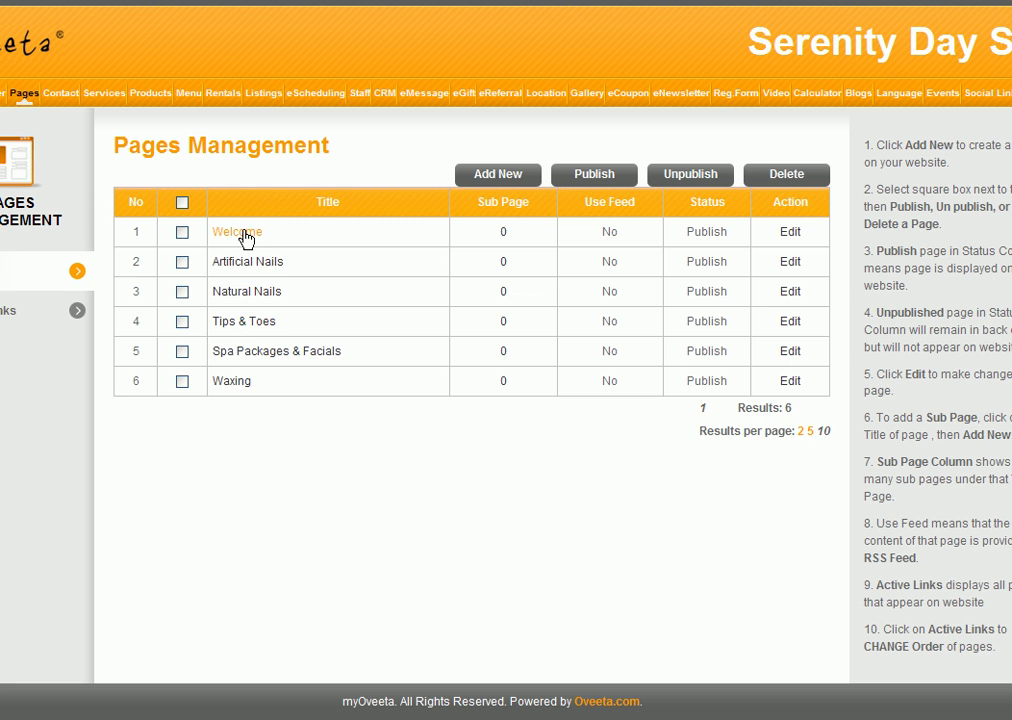
click(790, 232)
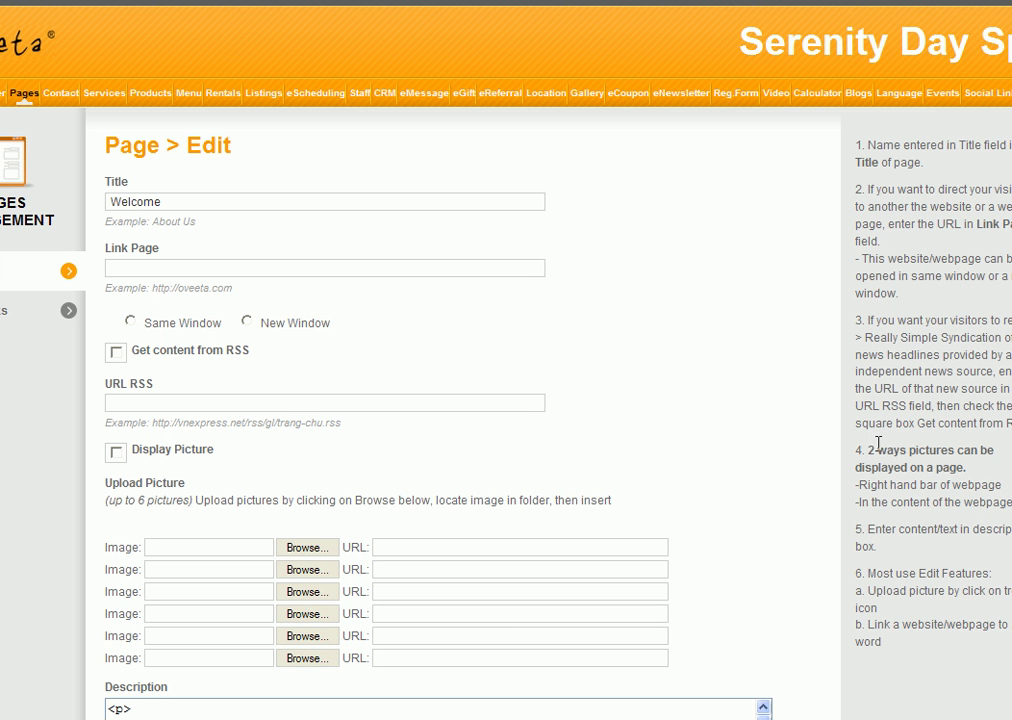
Step: Place the cursor right after 'Welcome to Serenity Day Spa' in the Description editor
scroll(786, 445, down, 3)
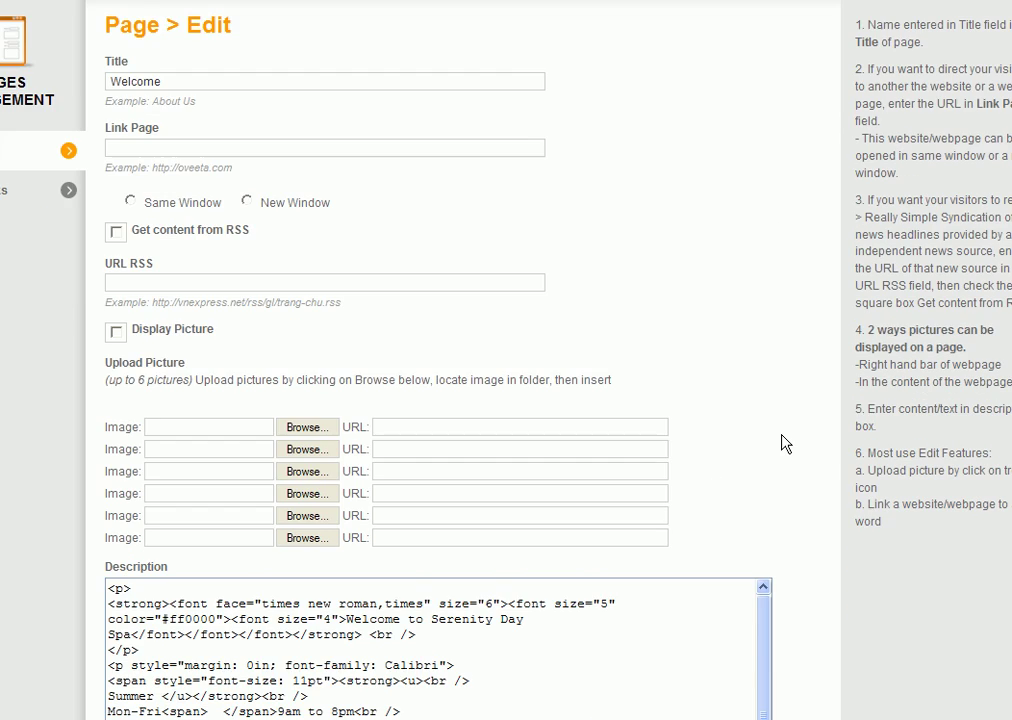
scroll(802, 391, down, 5)
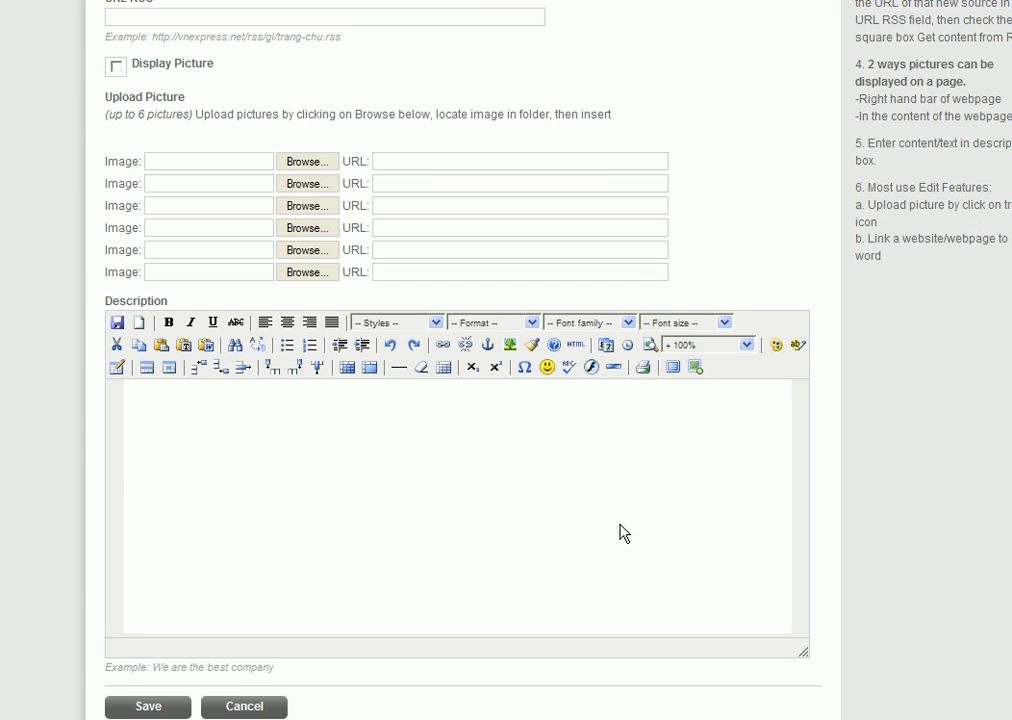
click(357, 398)
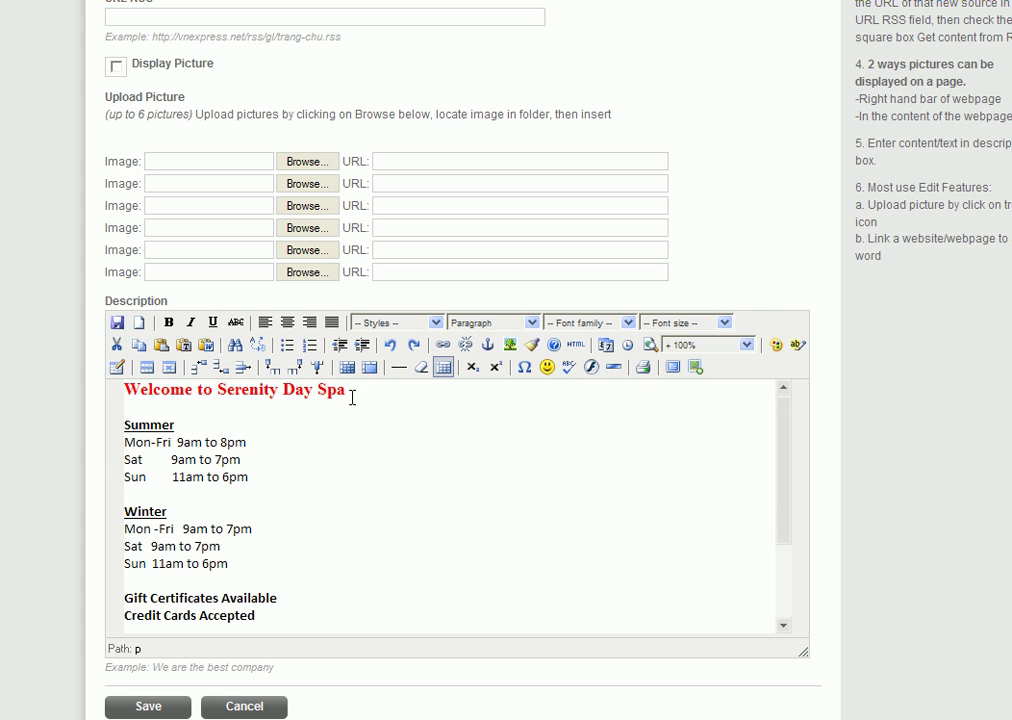
click(351, 392)
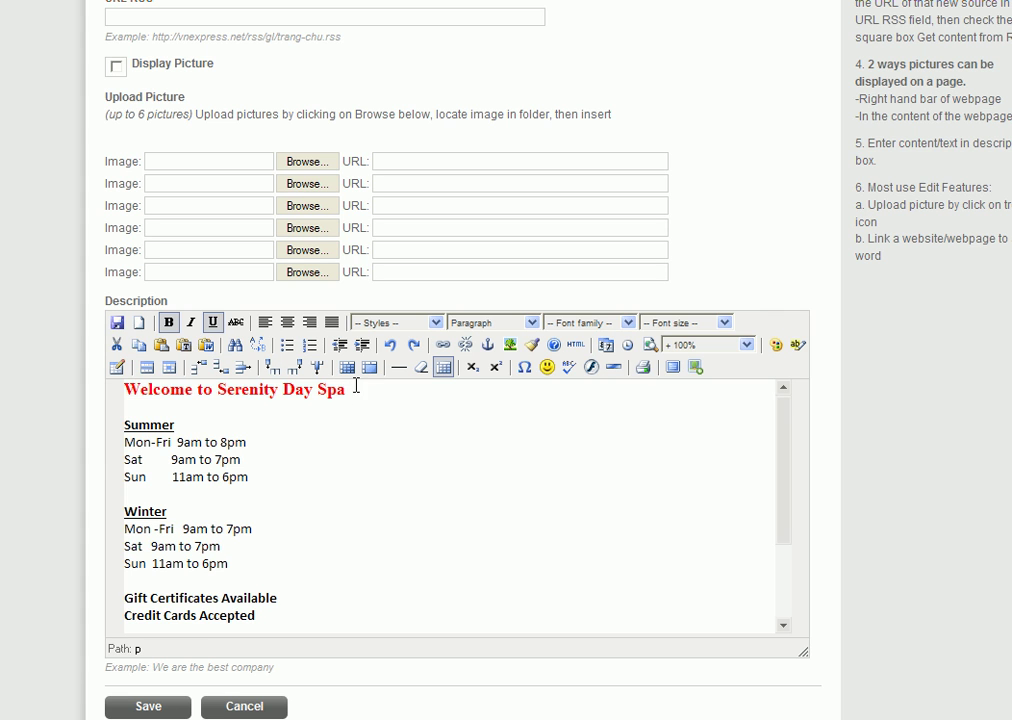
click(355, 393)
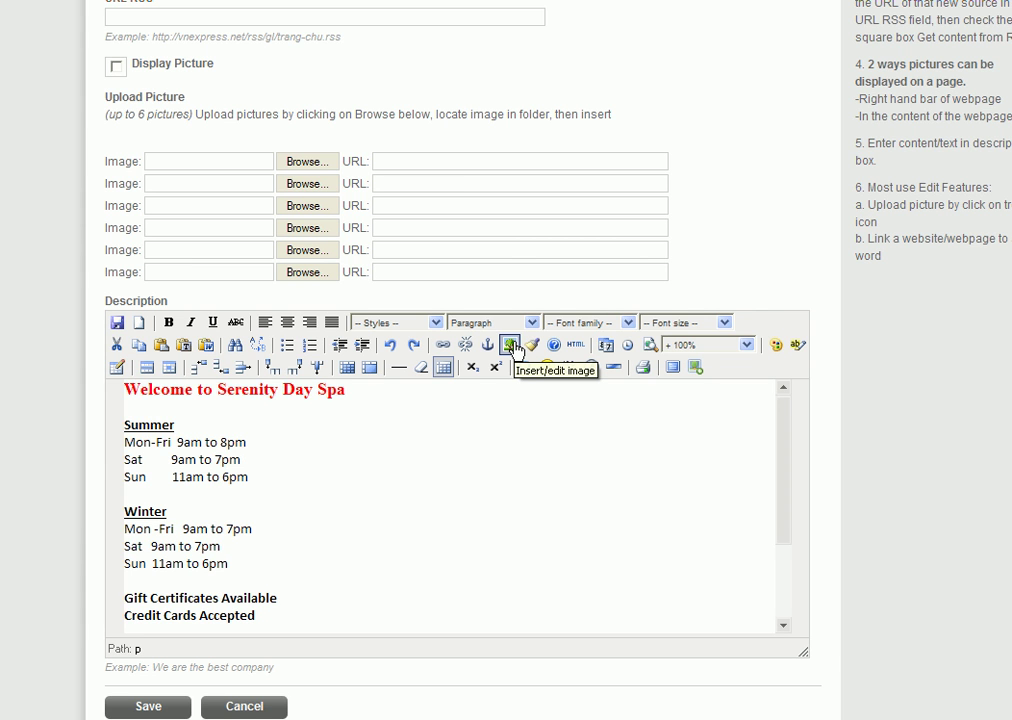
Step: Start an image insert and browse to the Image Manager's /files folder
click(511, 345)
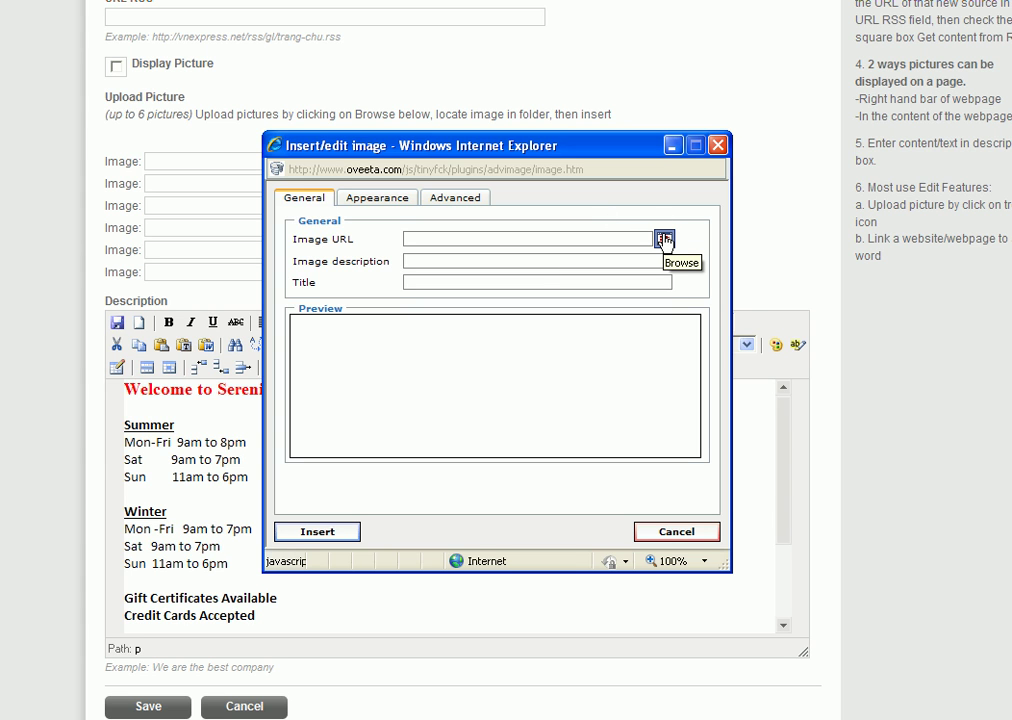
click(664, 240)
click(664, 242)
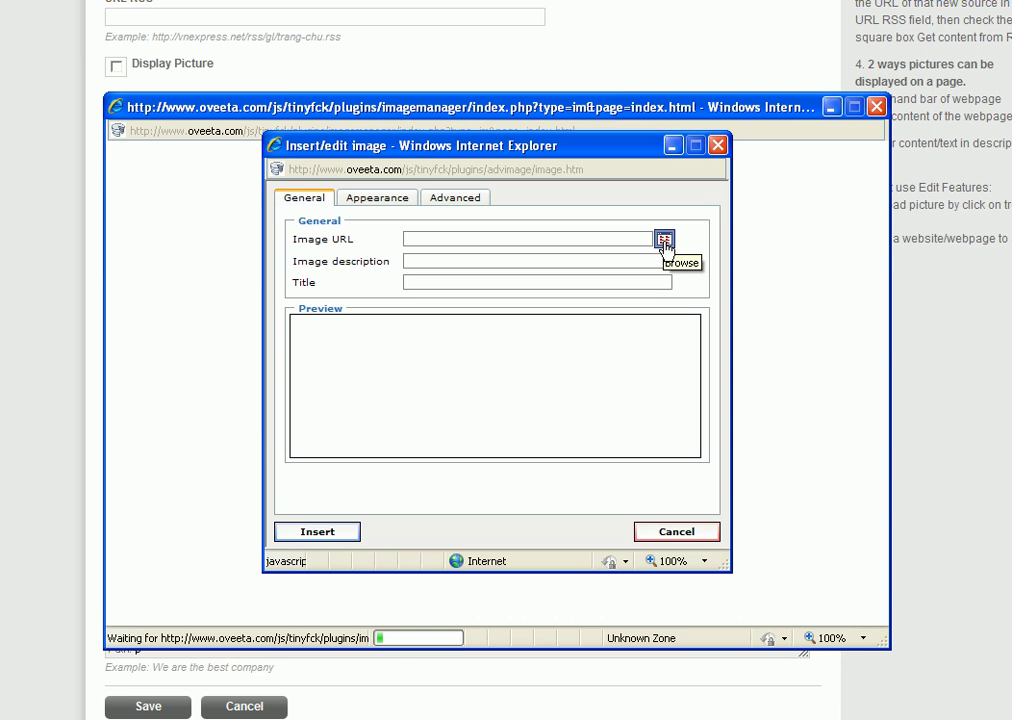
click(501, 106)
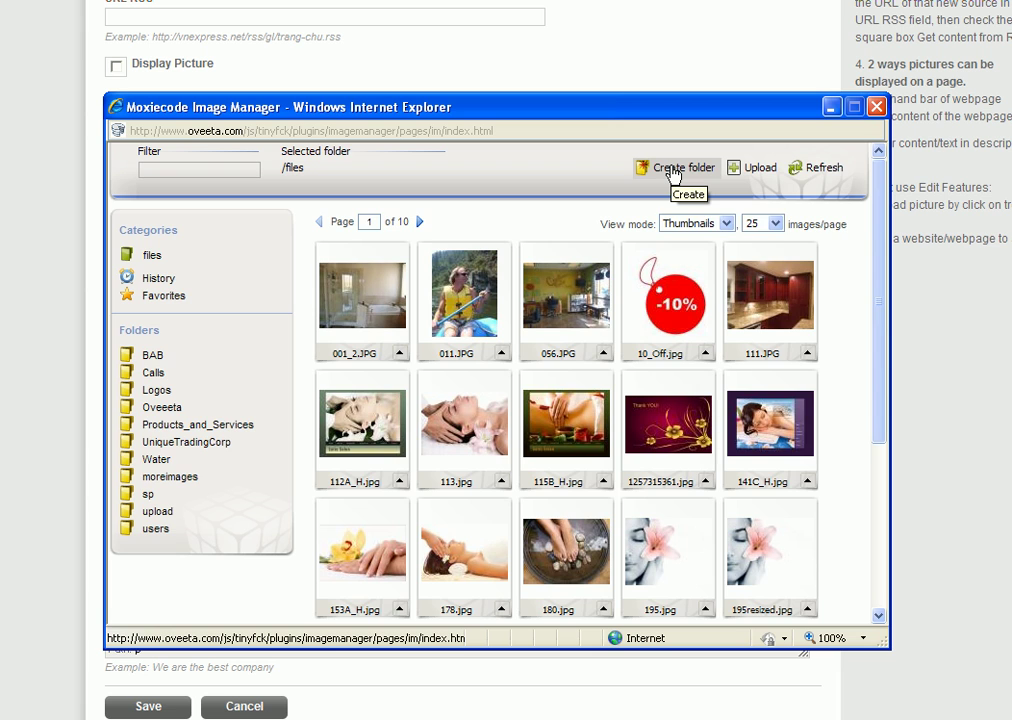
Step: Cancel a new-folder form and open the Upload form for /files
click(673, 170)
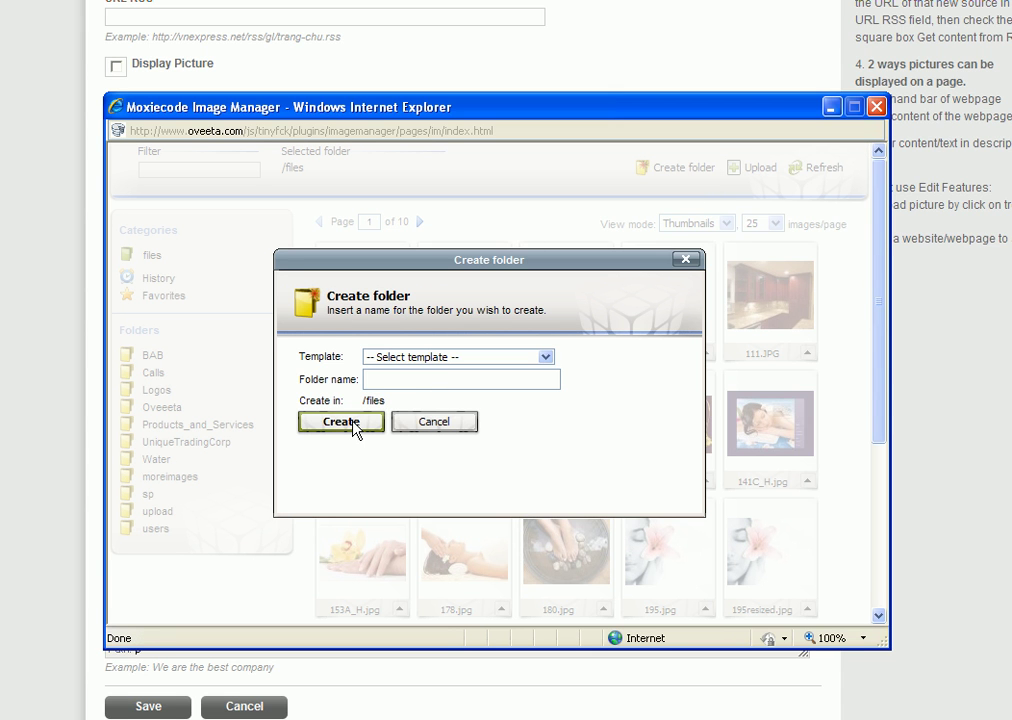
click(686, 261)
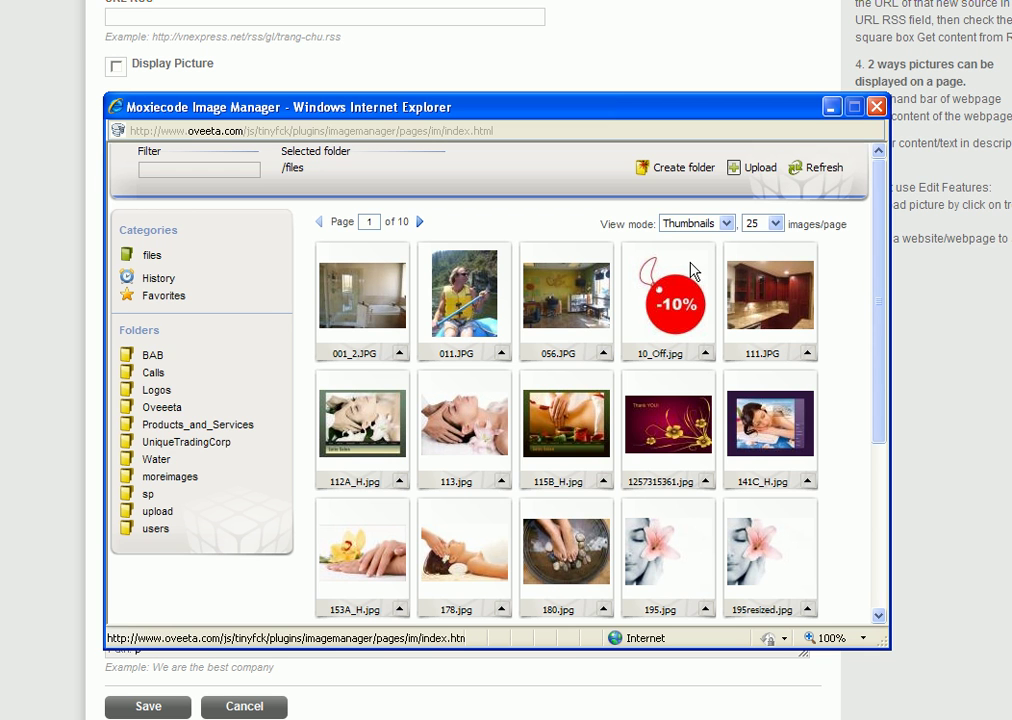
click(762, 168)
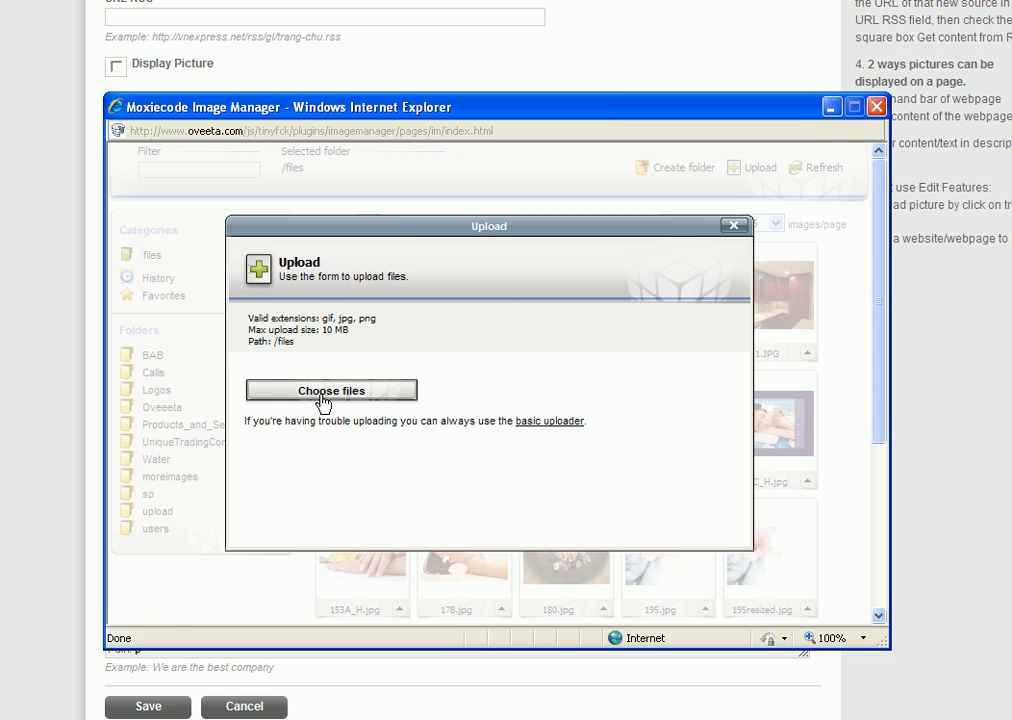
Step: Upload Serenity Day Spa Coupon from the Serenity Nail folder into /files
click(322, 392)
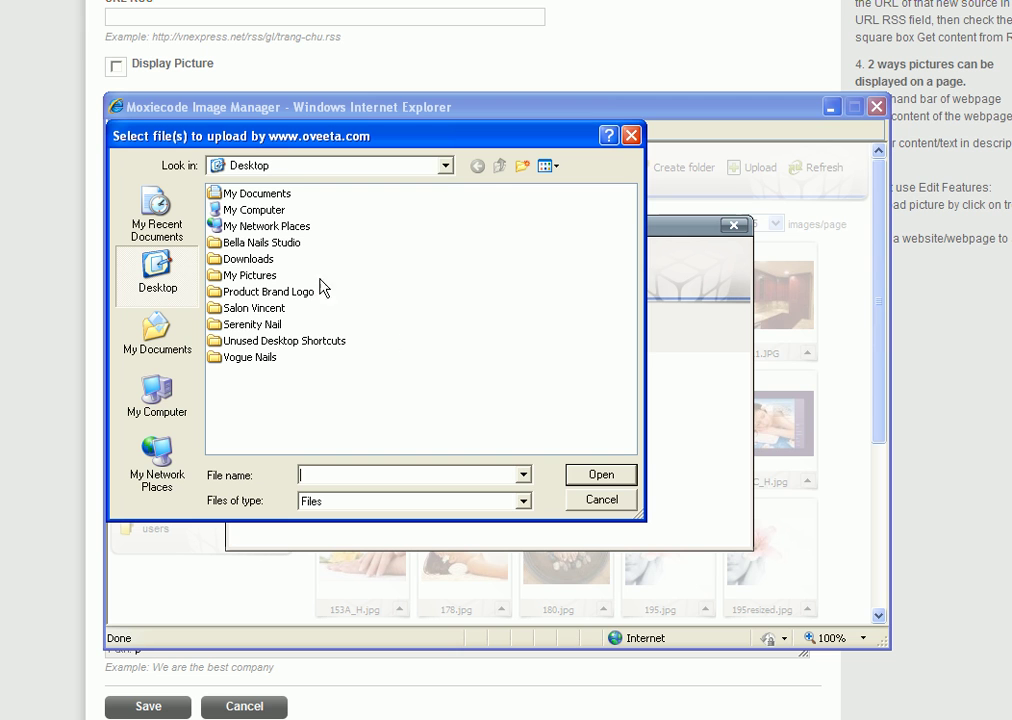
double_click(251, 328)
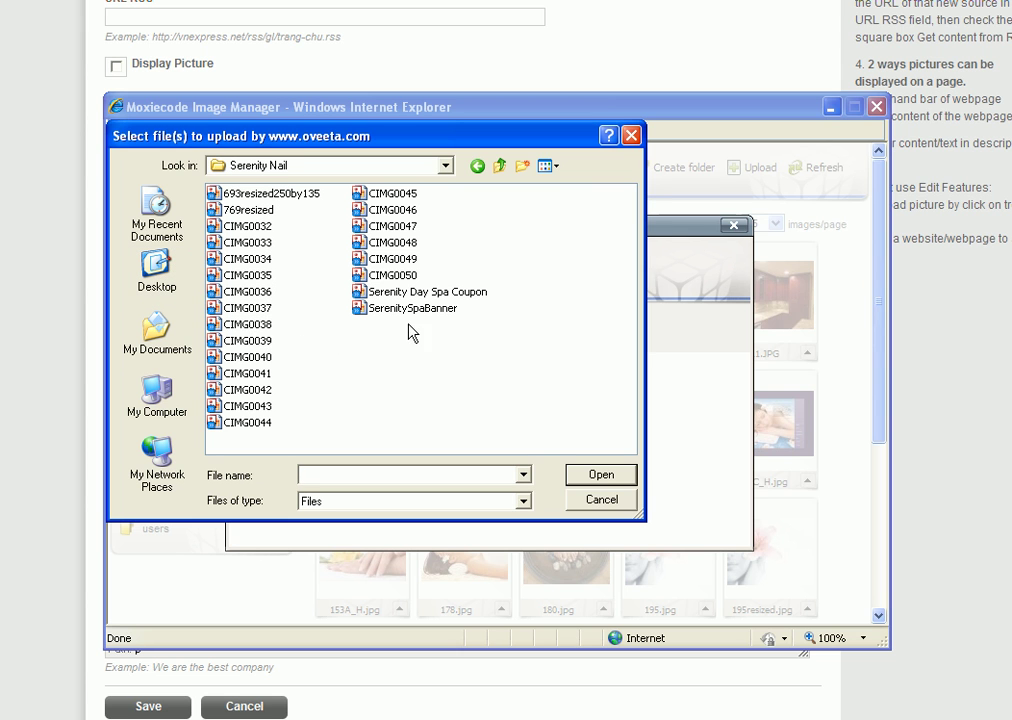
click(455, 293)
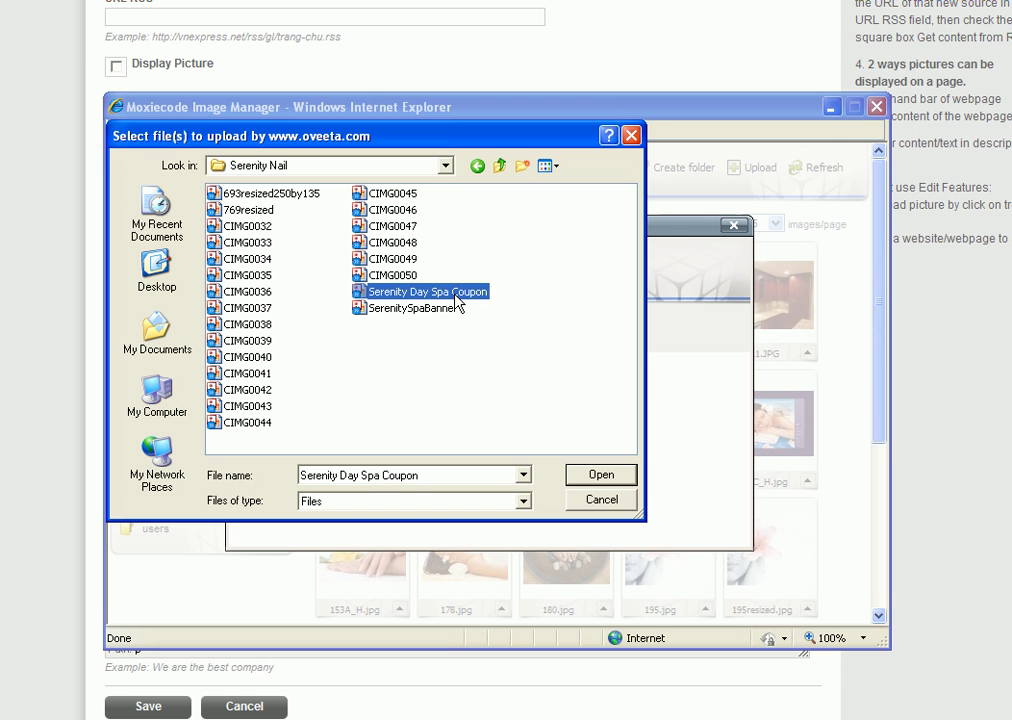
click(584, 481)
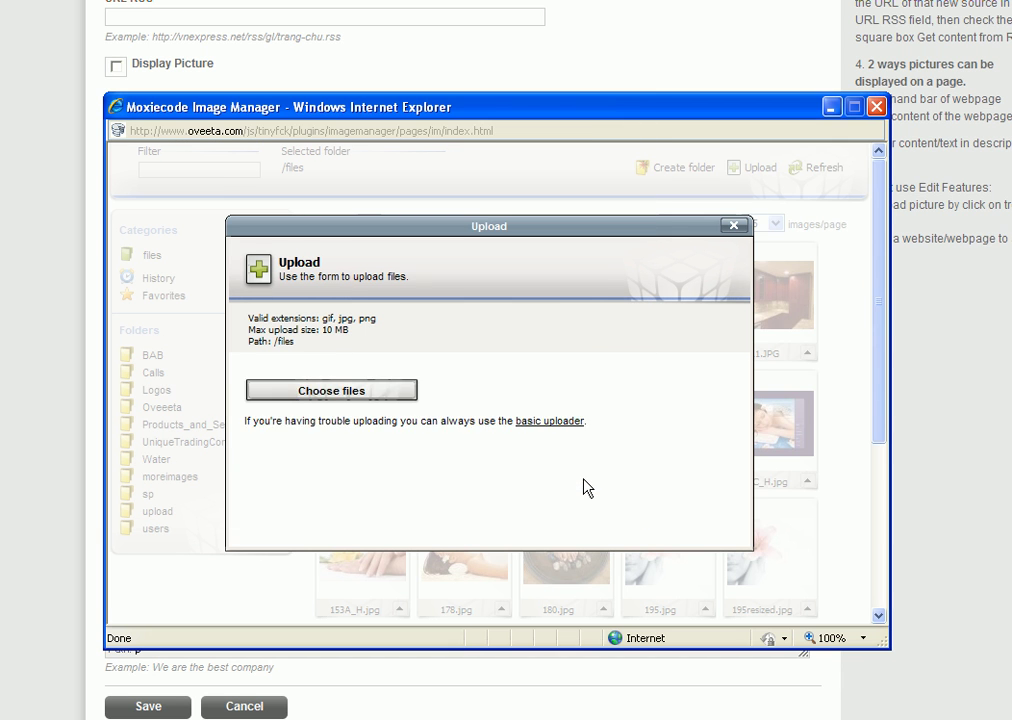
click(352, 474)
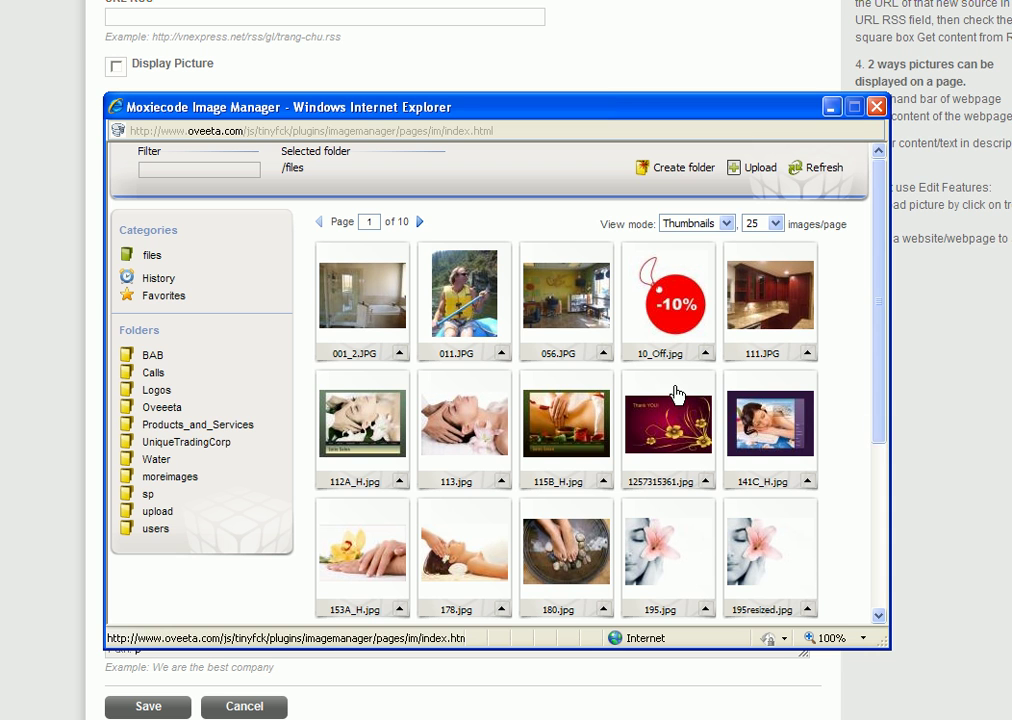
Step: Show 100 images per page in the /files thumbnail grid
scroll(651, 452, down, 3)
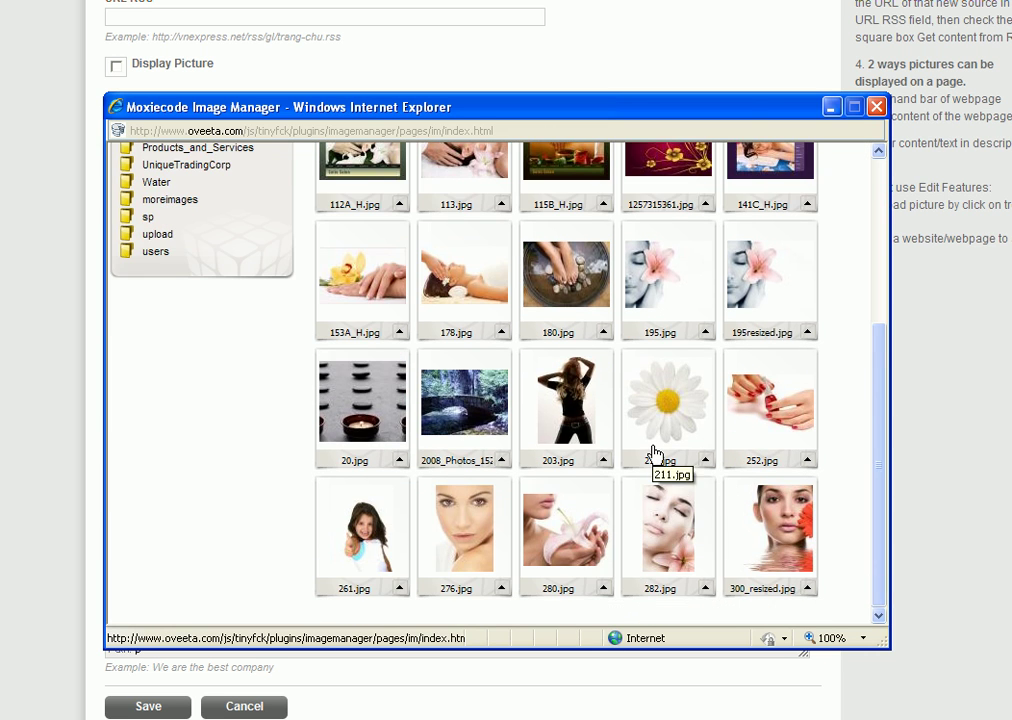
scroll(653, 450, up, 5)
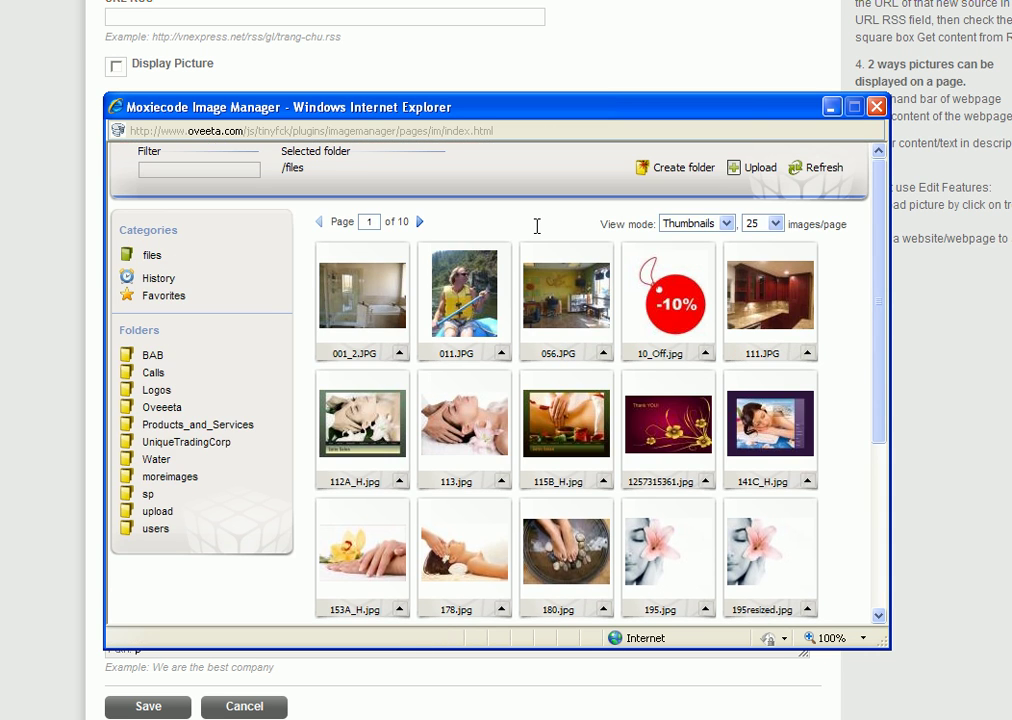
click(774, 224)
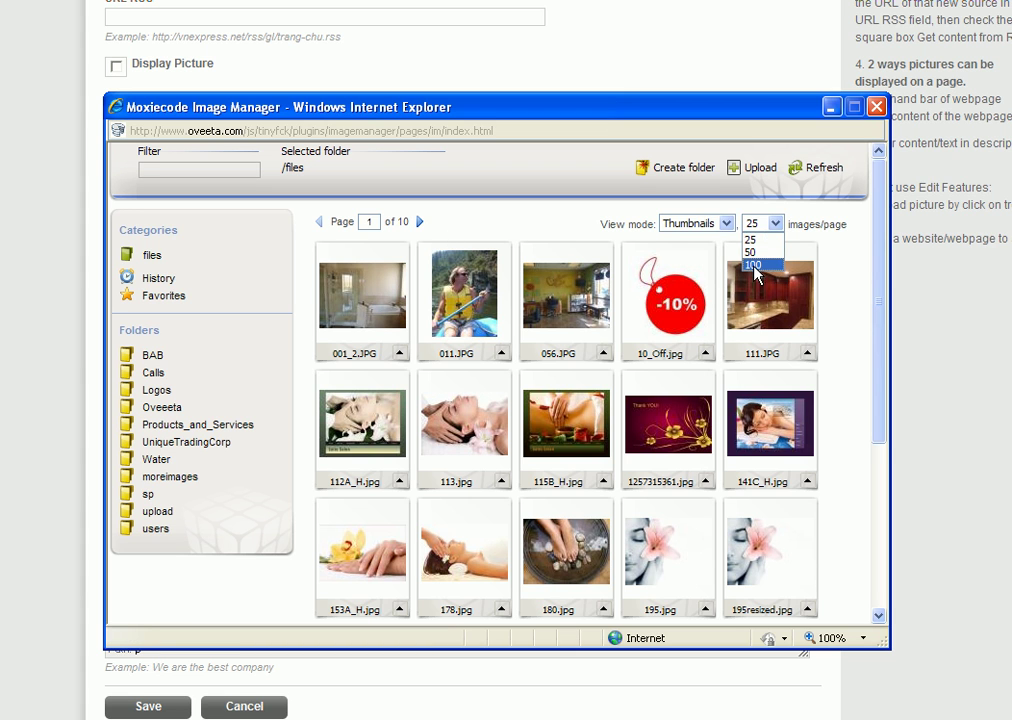
click(753, 265)
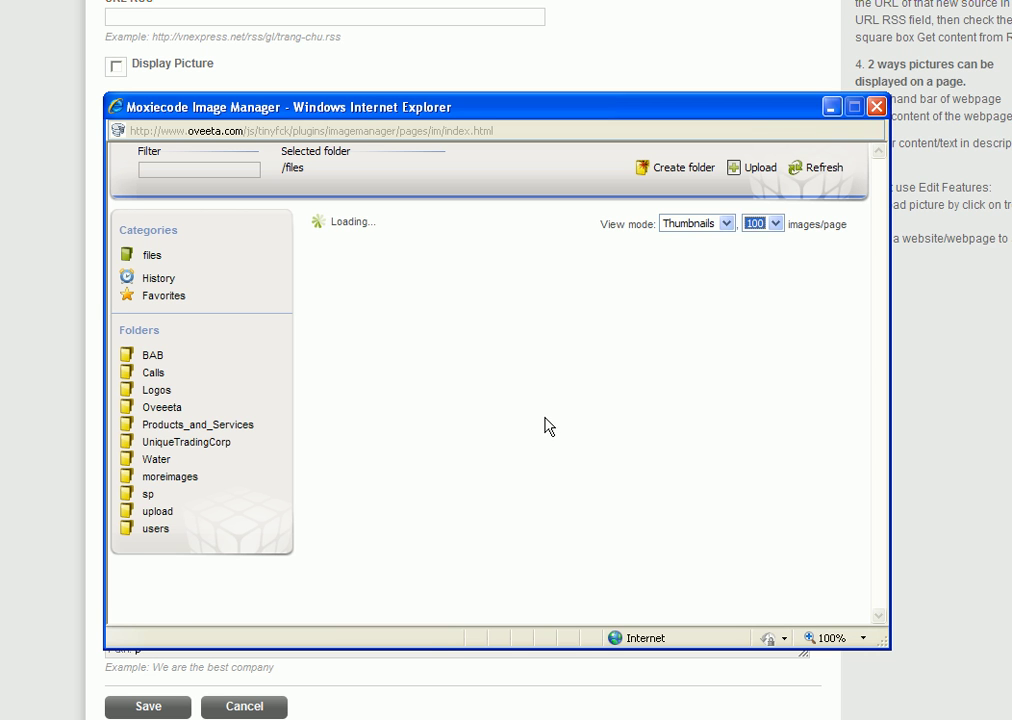
Step: Browse to page 2 and locate the Serenity_Day_Spa_Coupon.jpg thumbnail
scroll(555, 435, down, 1)
scroll(563, 443, down, 4)
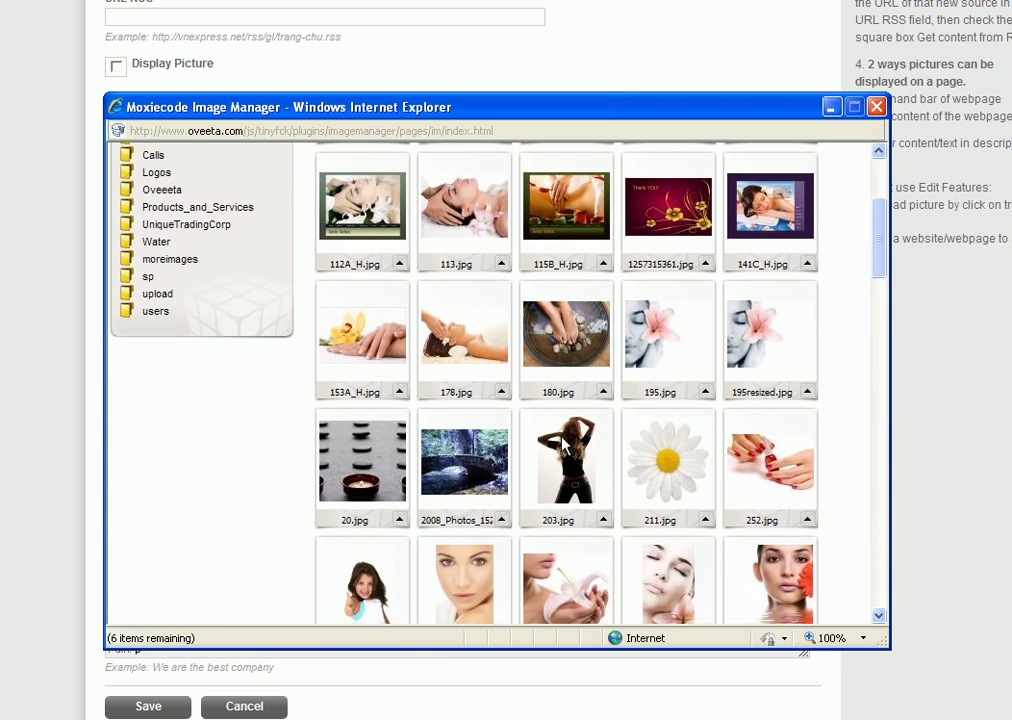
scroll(563, 443, down, 8)
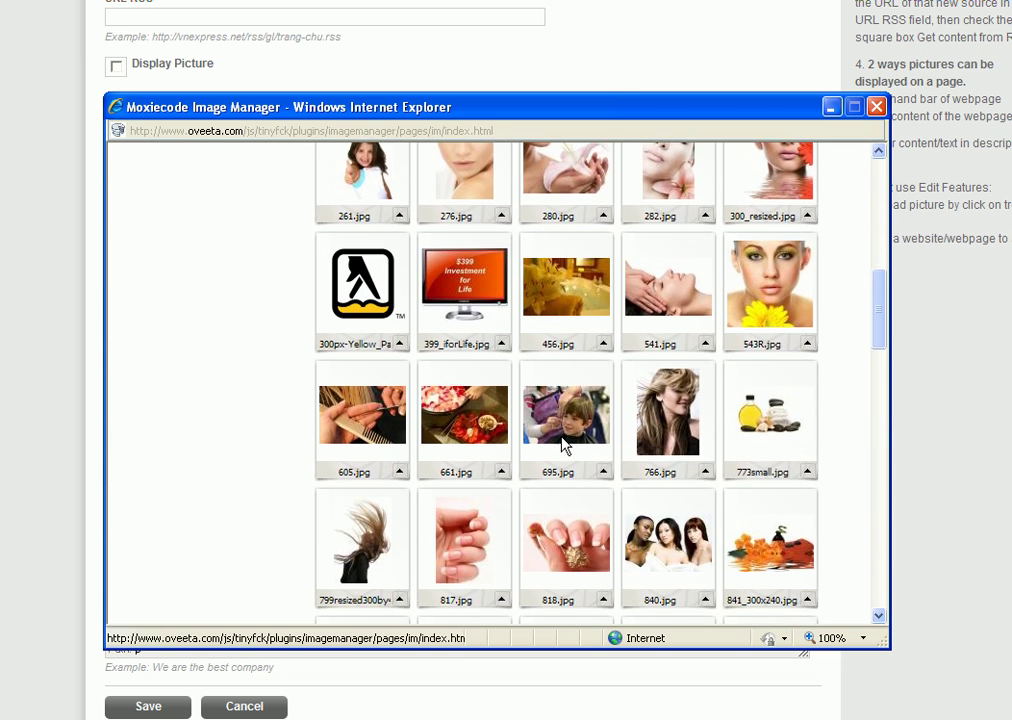
scroll(563, 443, down, 7)
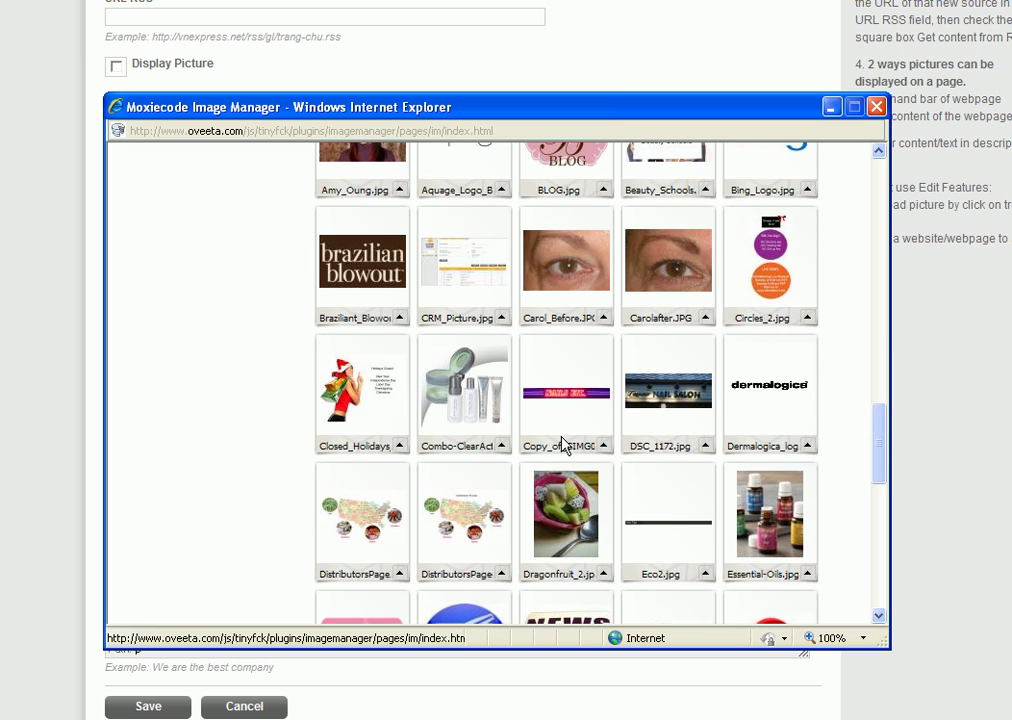
scroll(563, 443, down, 7)
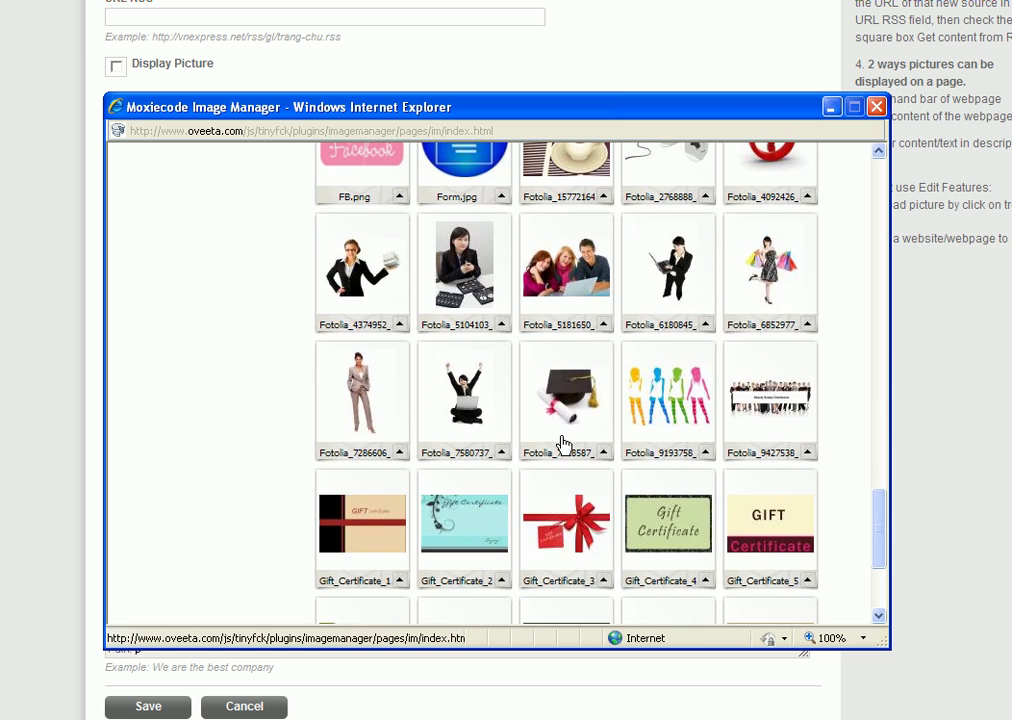
scroll(563, 443, down, 3)
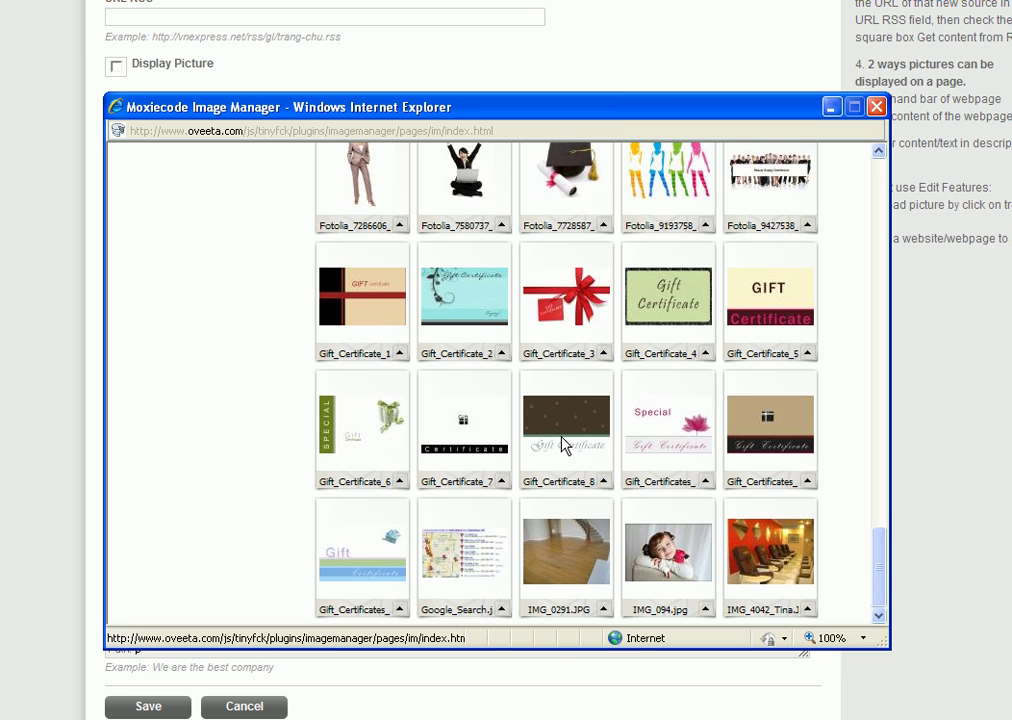
scroll(563, 443, up, 20)
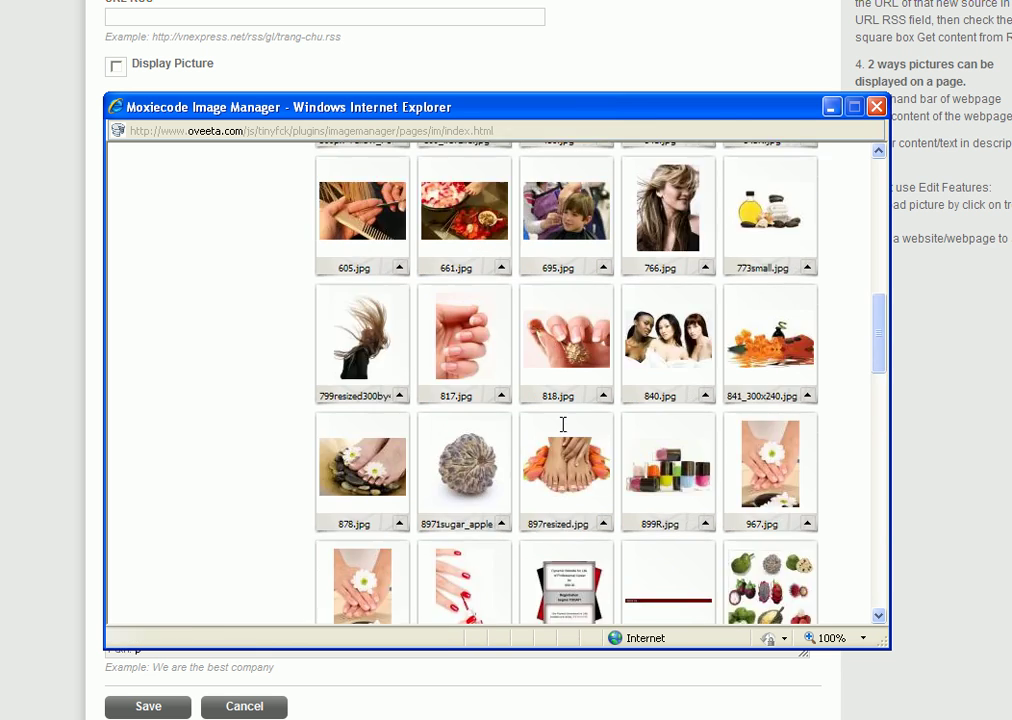
scroll(566, 430, up, 6)
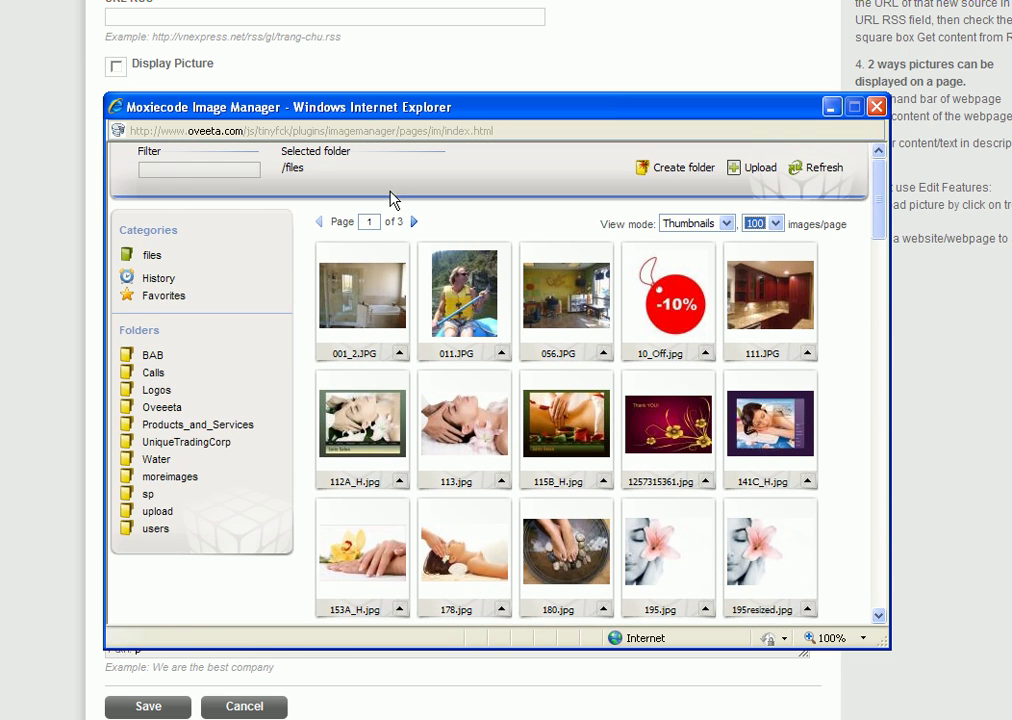
click(414, 224)
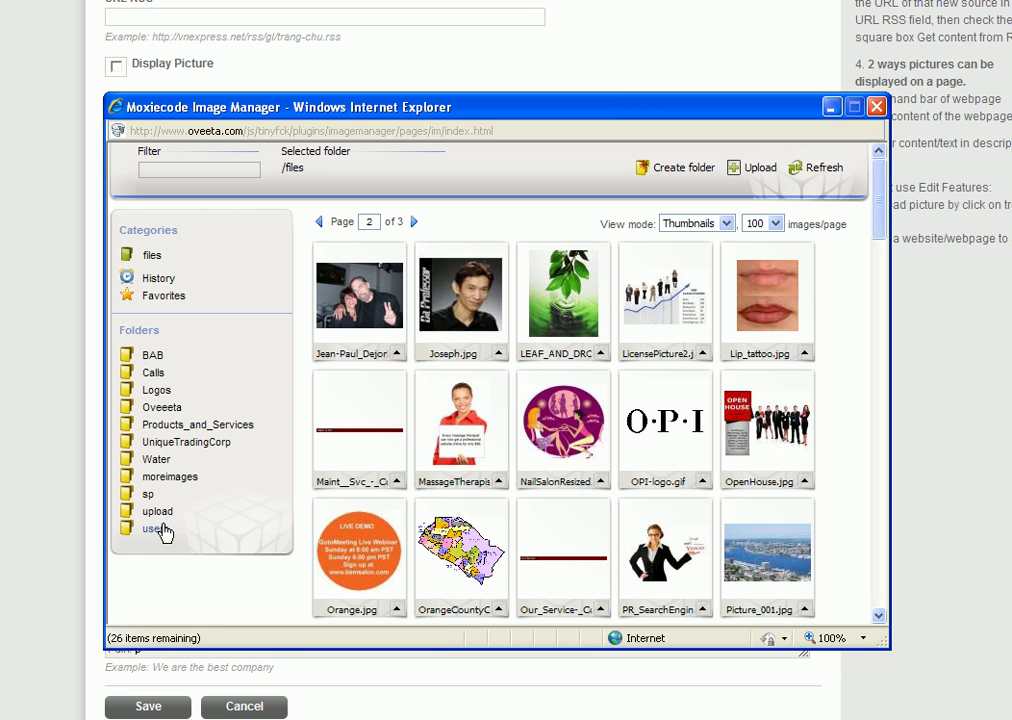
scroll(663, 405, down, 6)
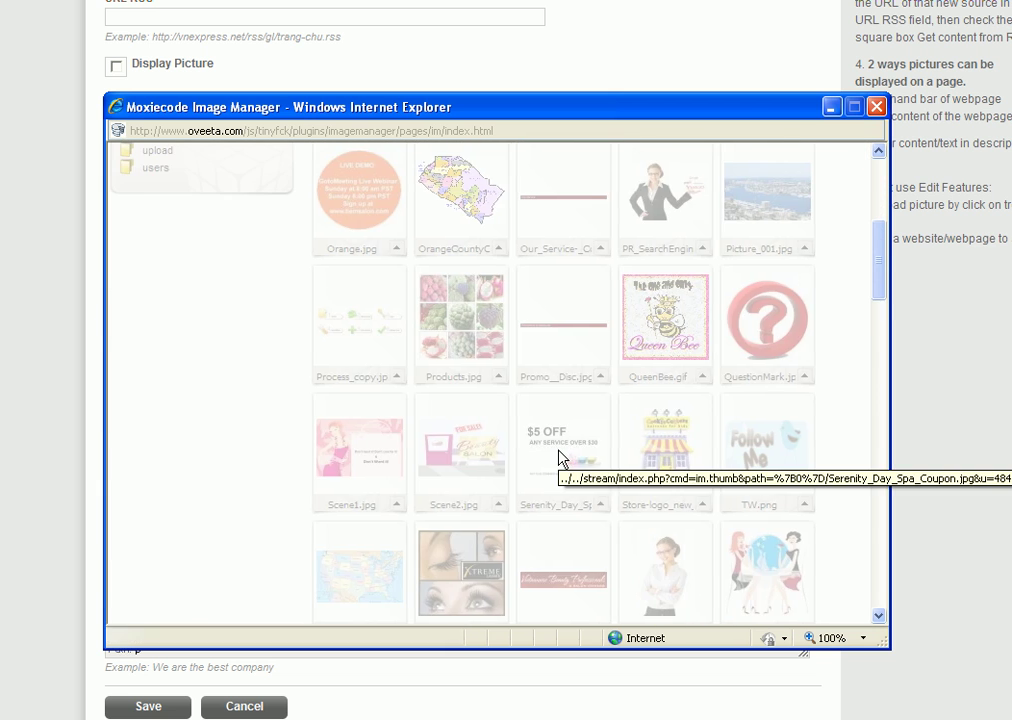
Step: Insert the coupon image, proceeding without an image description
click(561, 458)
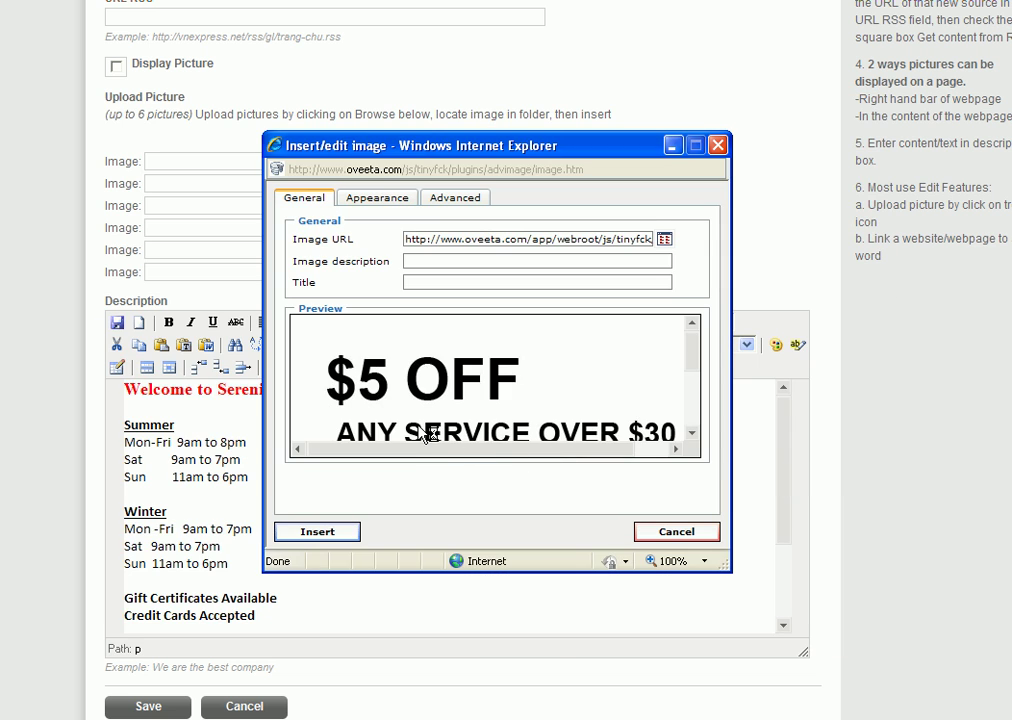
click(317, 531)
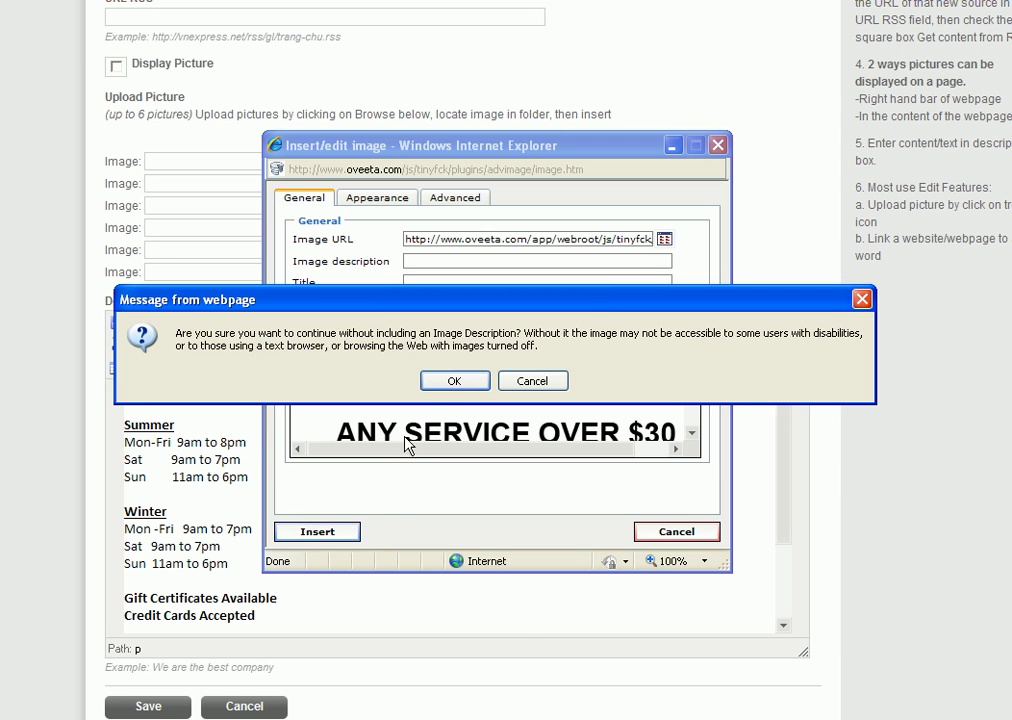
click(454, 381)
Step: Select the inserted $5 OFF coupon image in the description
scroll(608, 472, down, 2)
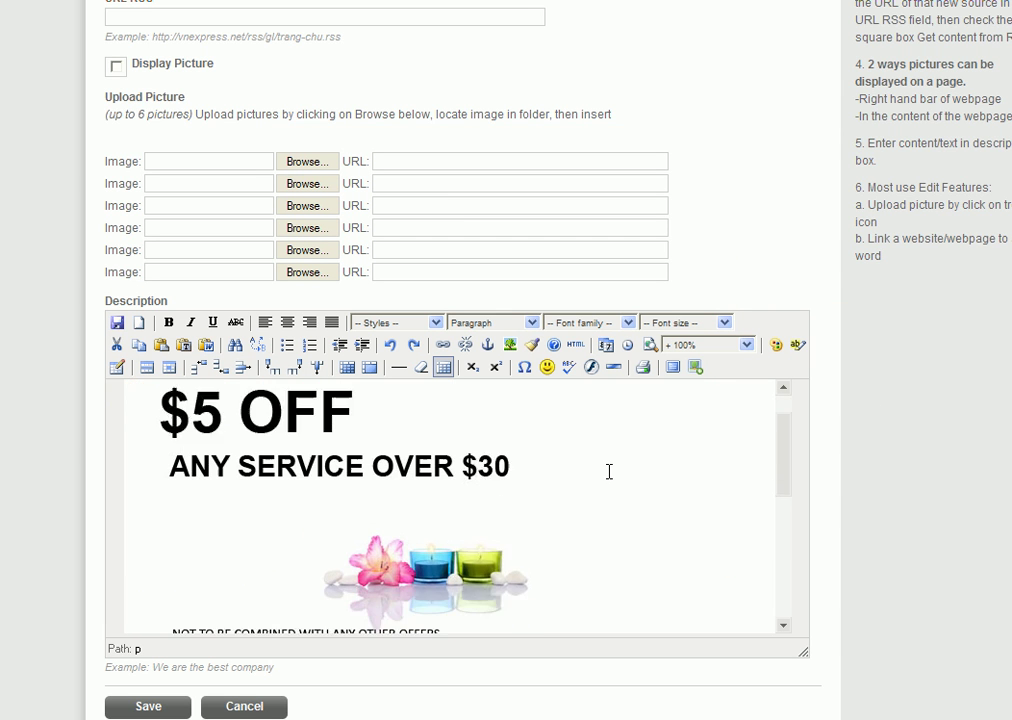
scroll(569, 474, up, 1)
click(327, 512)
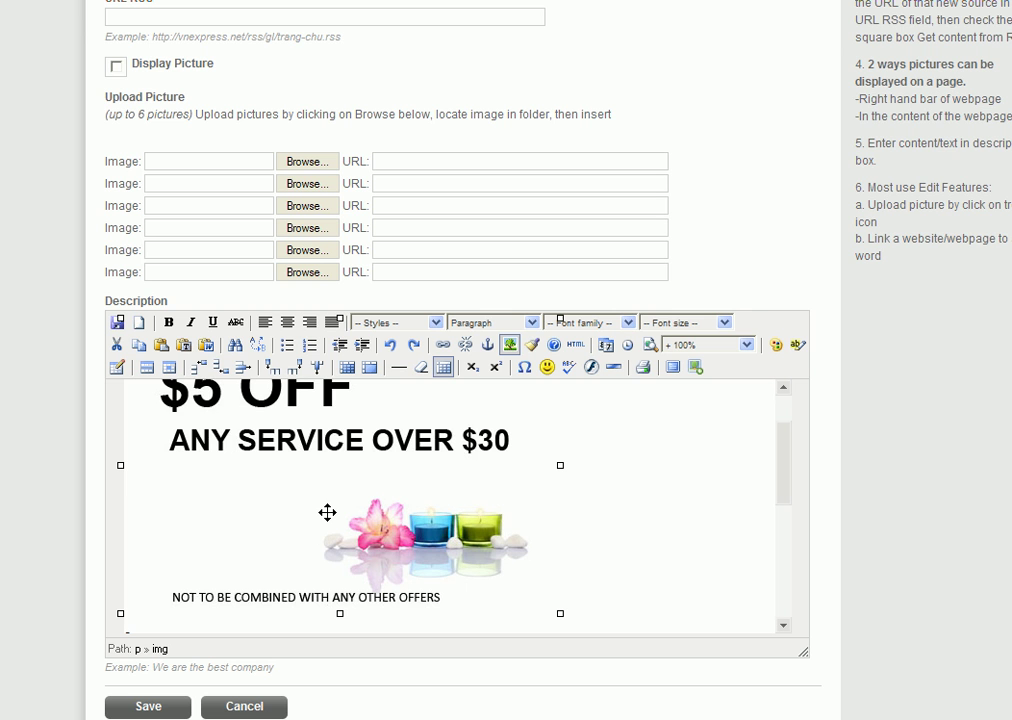
scroll(346, 470, up, 5)
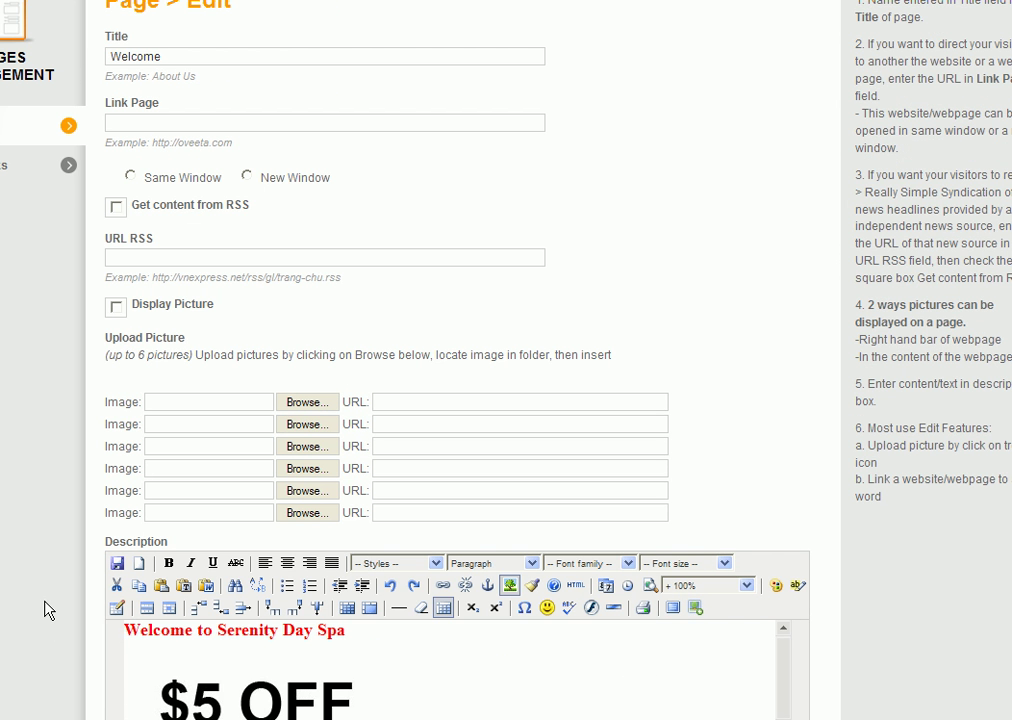
scroll(50, 600, down, 2)
click(289, 528)
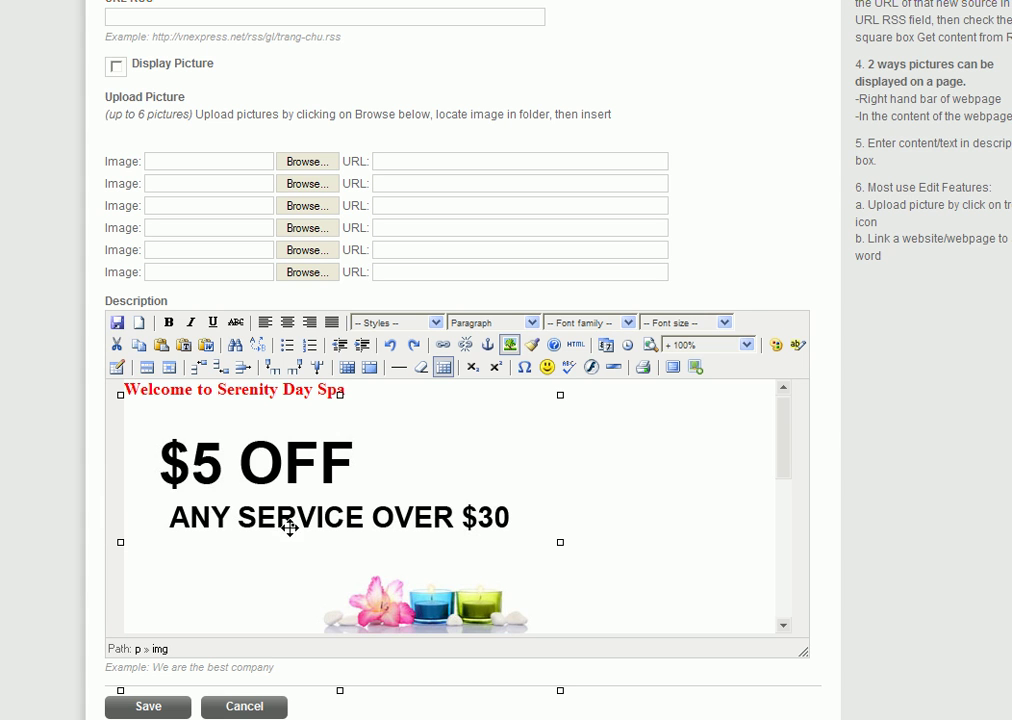
Step: Give the coupon image Right alignment and a border of 1 in its Appearance settings
click(510, 346)
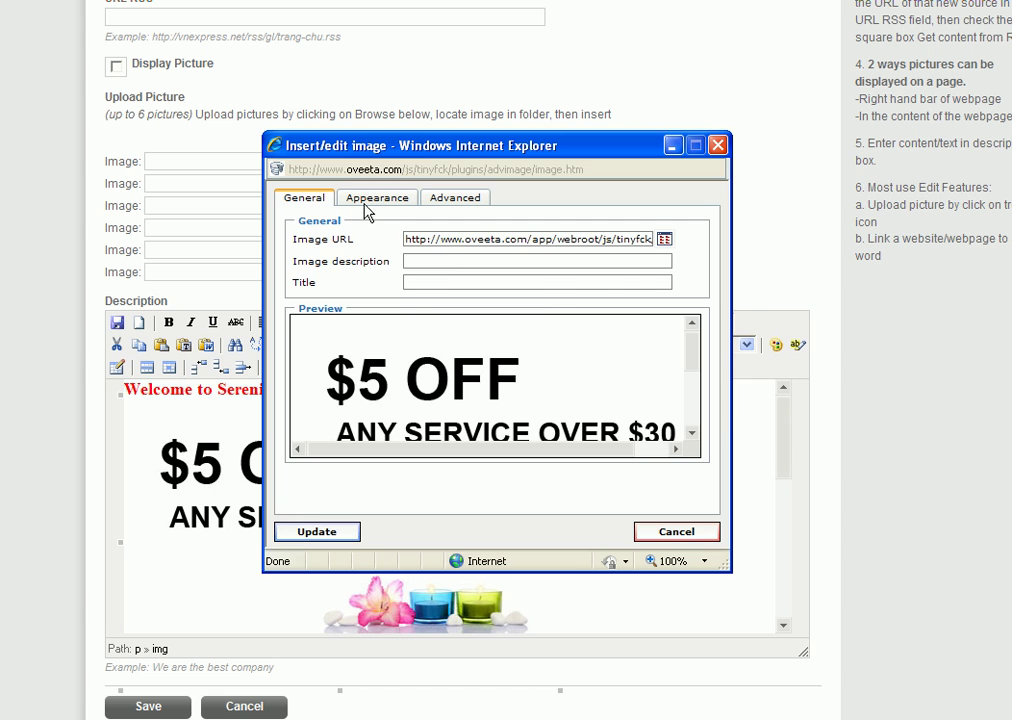
click(366, 205)
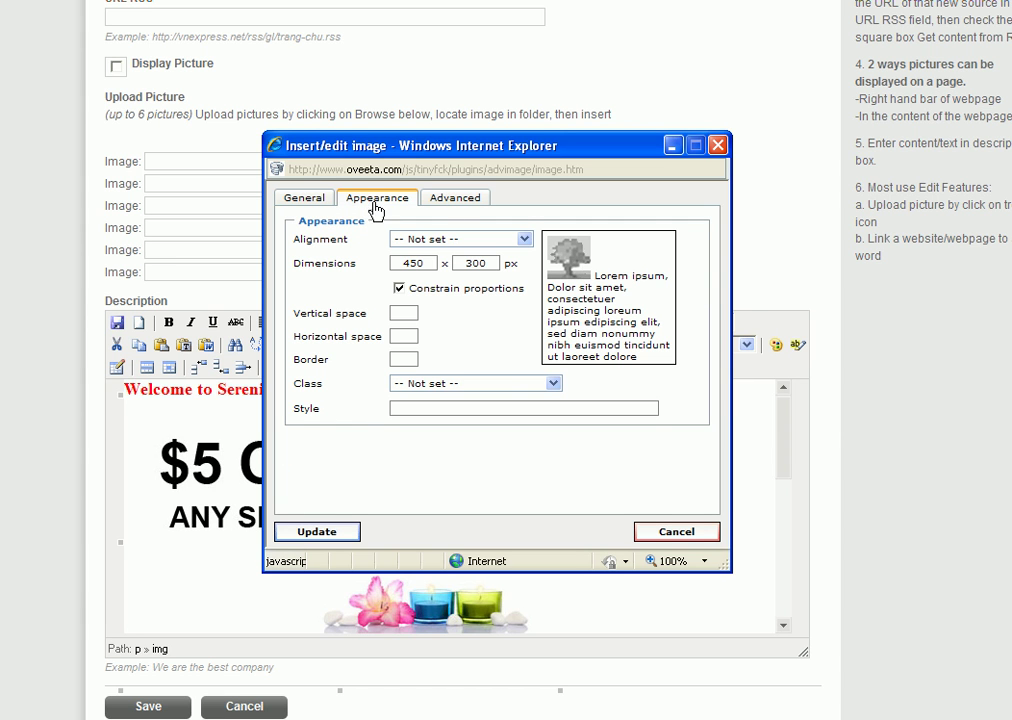
click(524, 241)
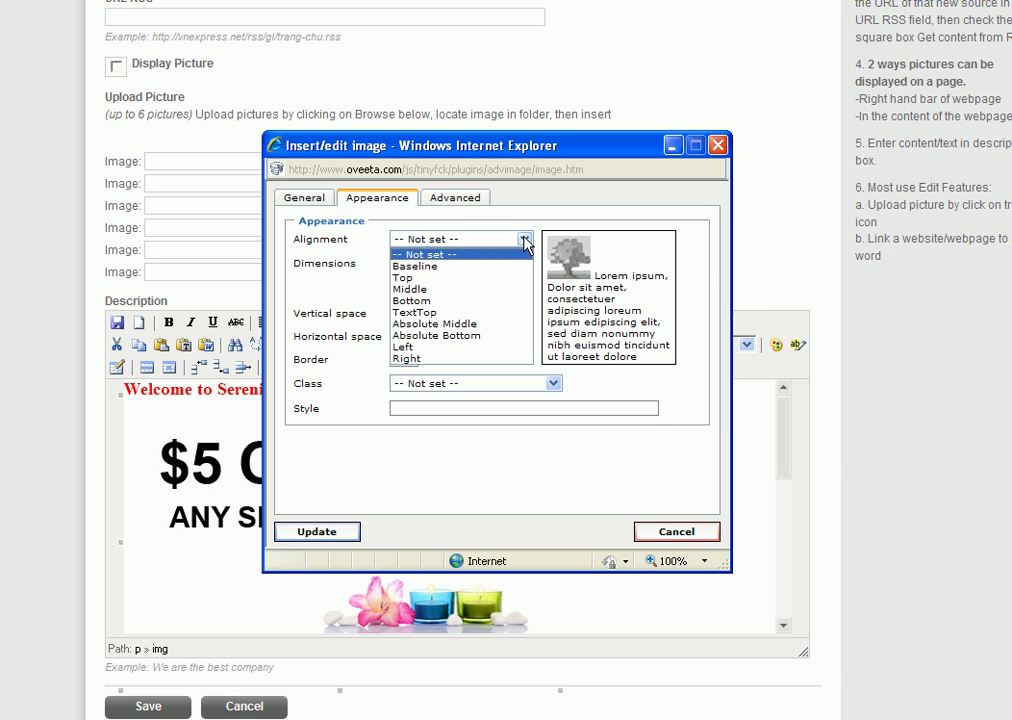
click(408, 359)
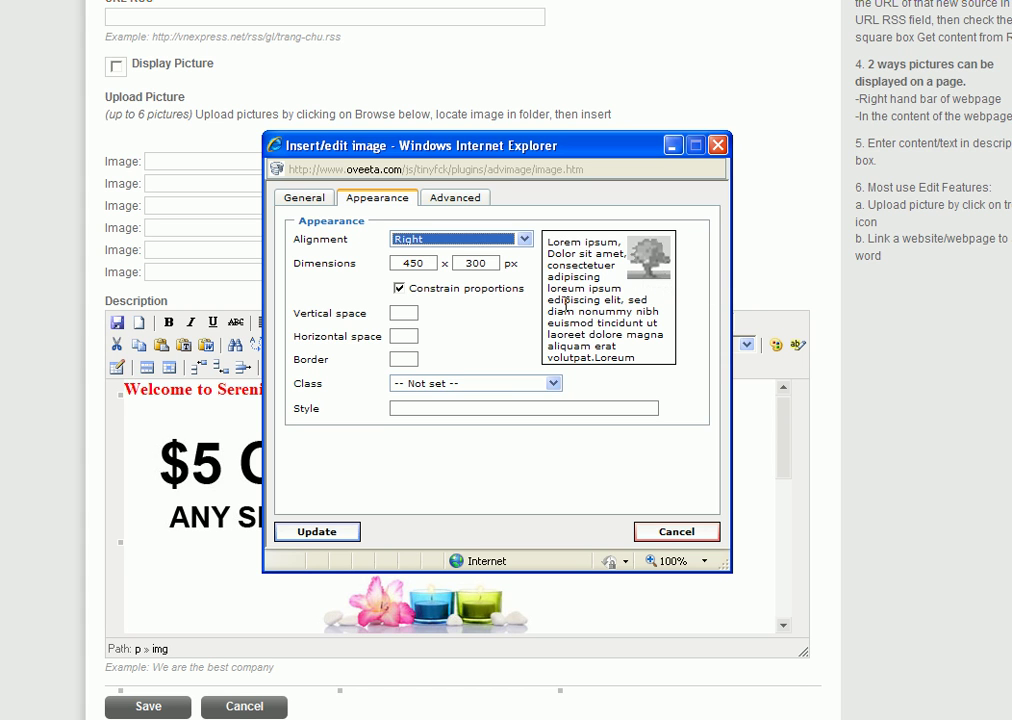
click(405, 359)
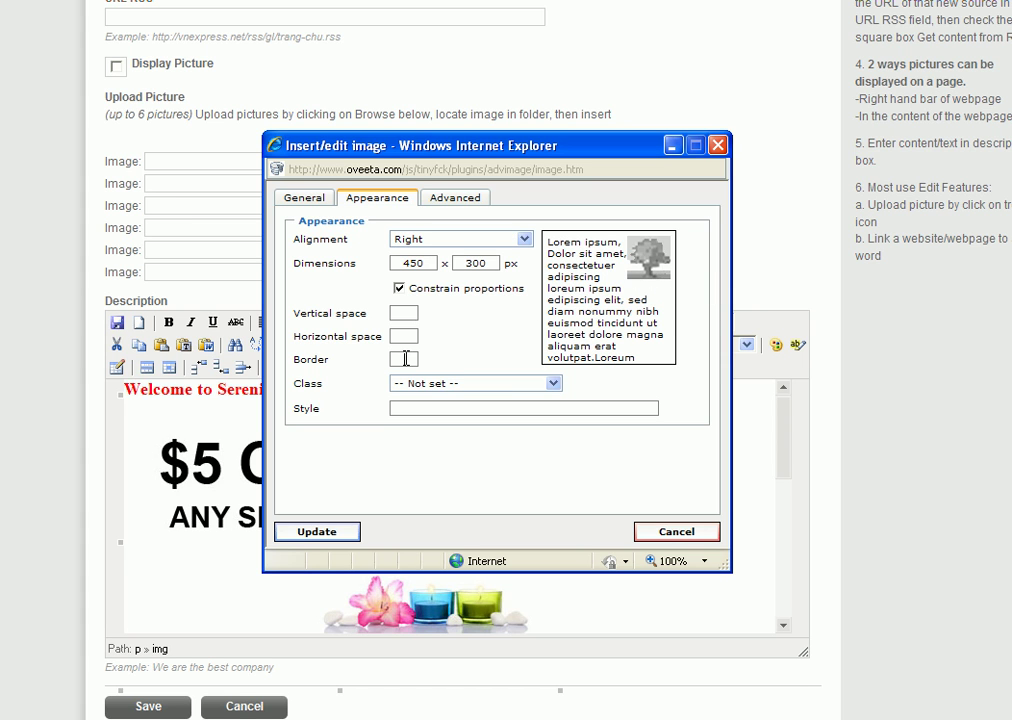
text(1)
Step: Apply right alignment and a thin border to the $5 OFF coupon image, then check it beside the opening hours
click(318, 532)
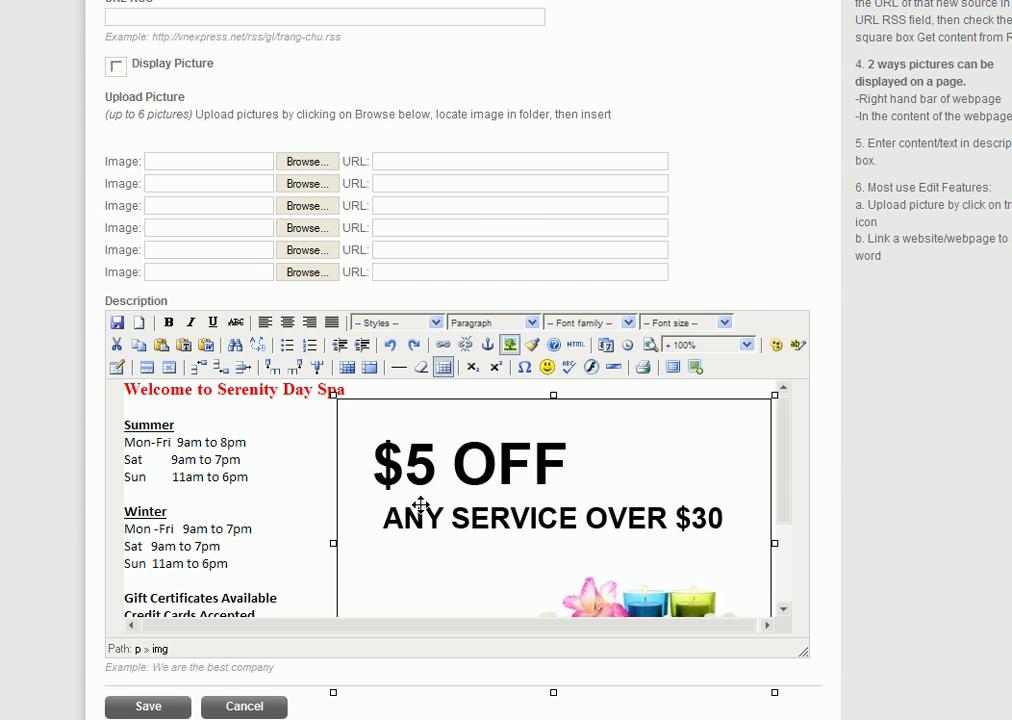
scroll(430, 500, up, 2)
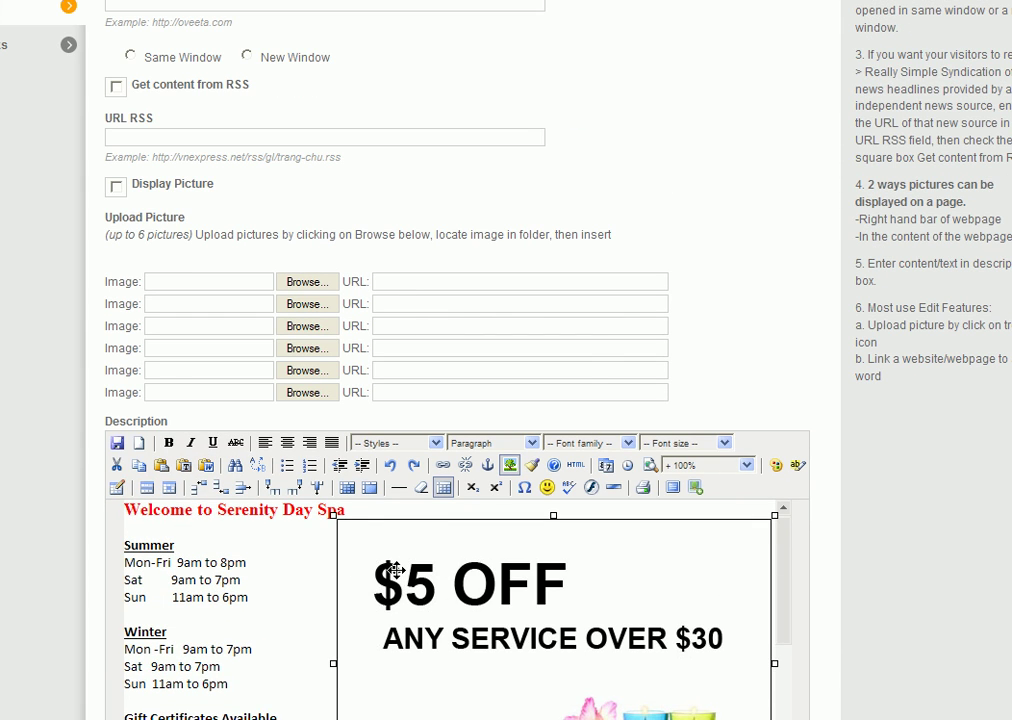
scroll(391, 526, down, 2)
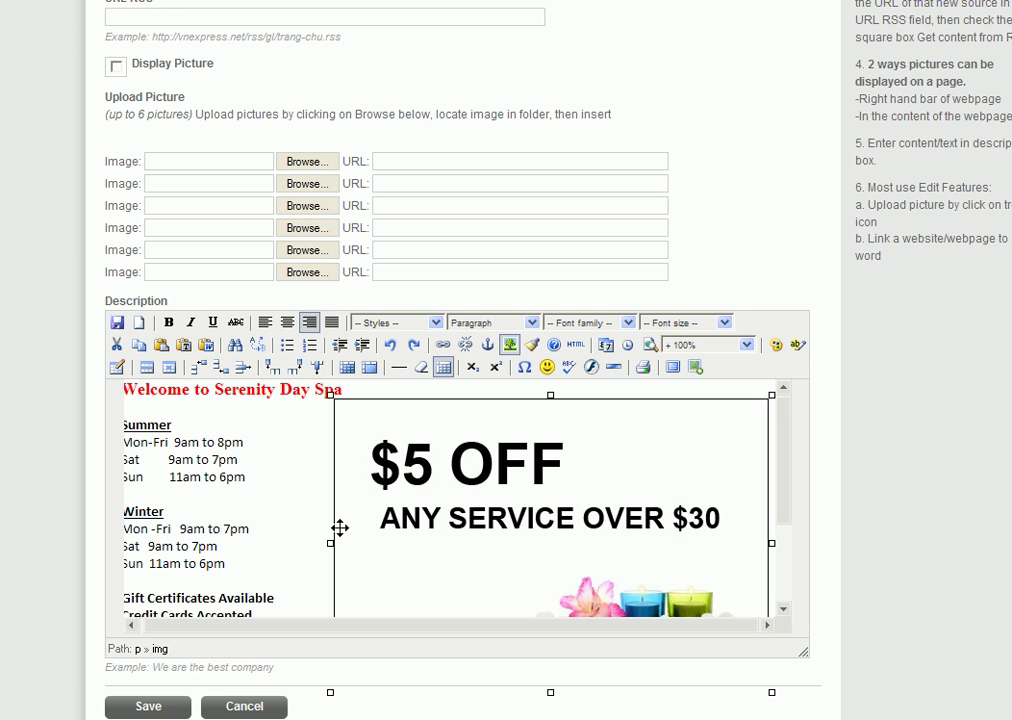
scroll(340, 528, down, 3)
scroll(520, 502, down, 1)
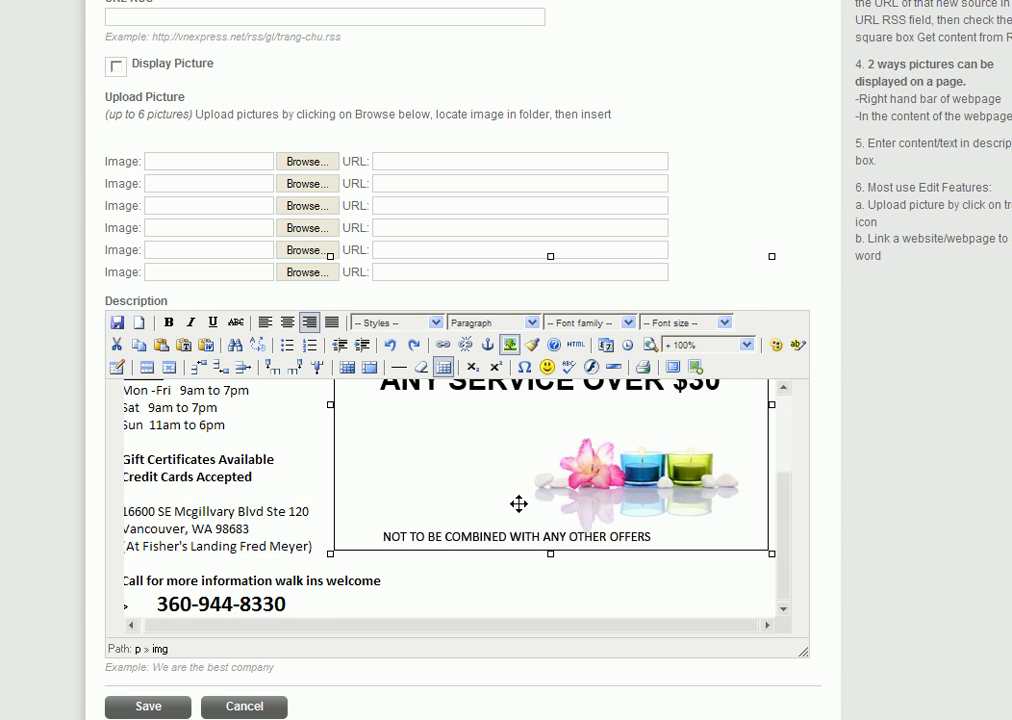
scroll(518, 503, up, 1)
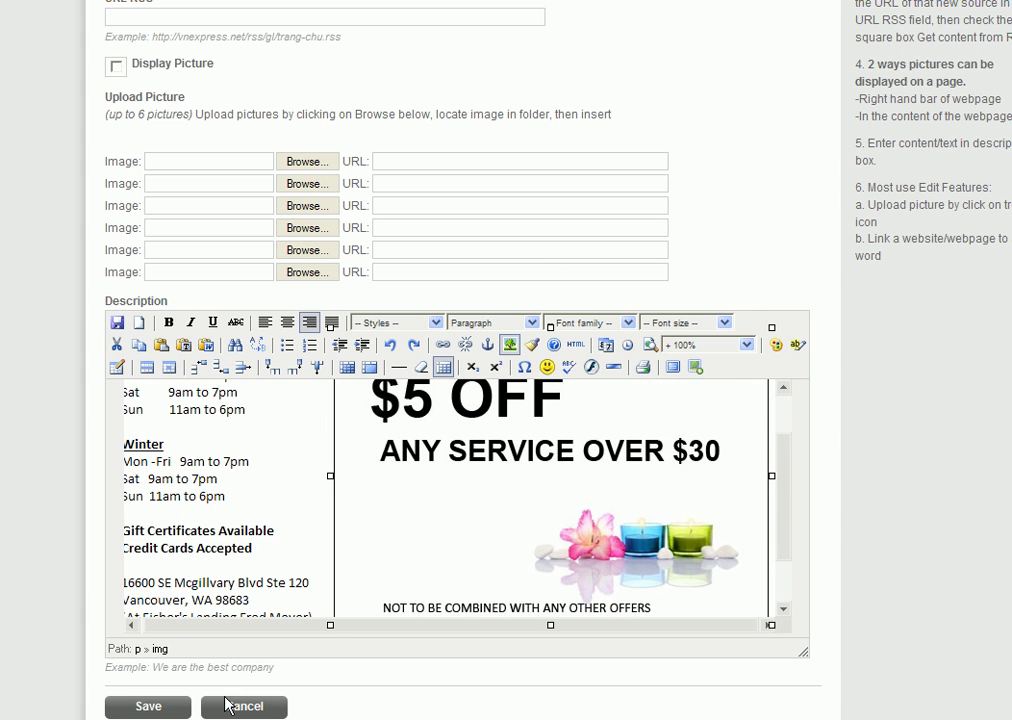
Step: Save the Welcome page edits and view the Welcome page on the live Serenity Day Spa site
click(170, 707)
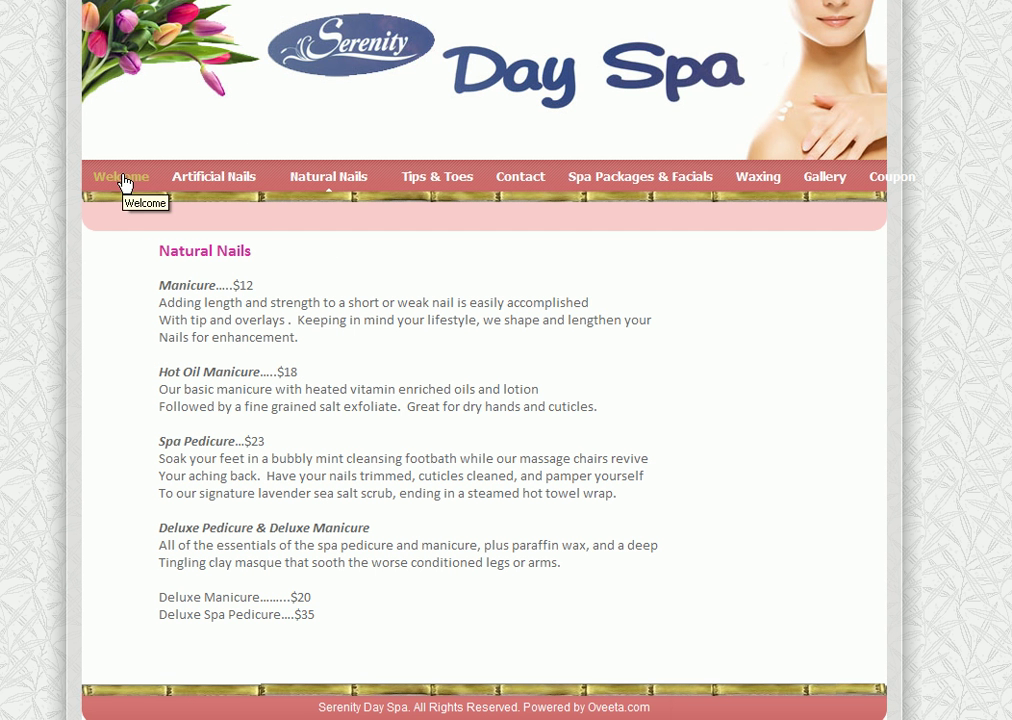
click(124, 181)
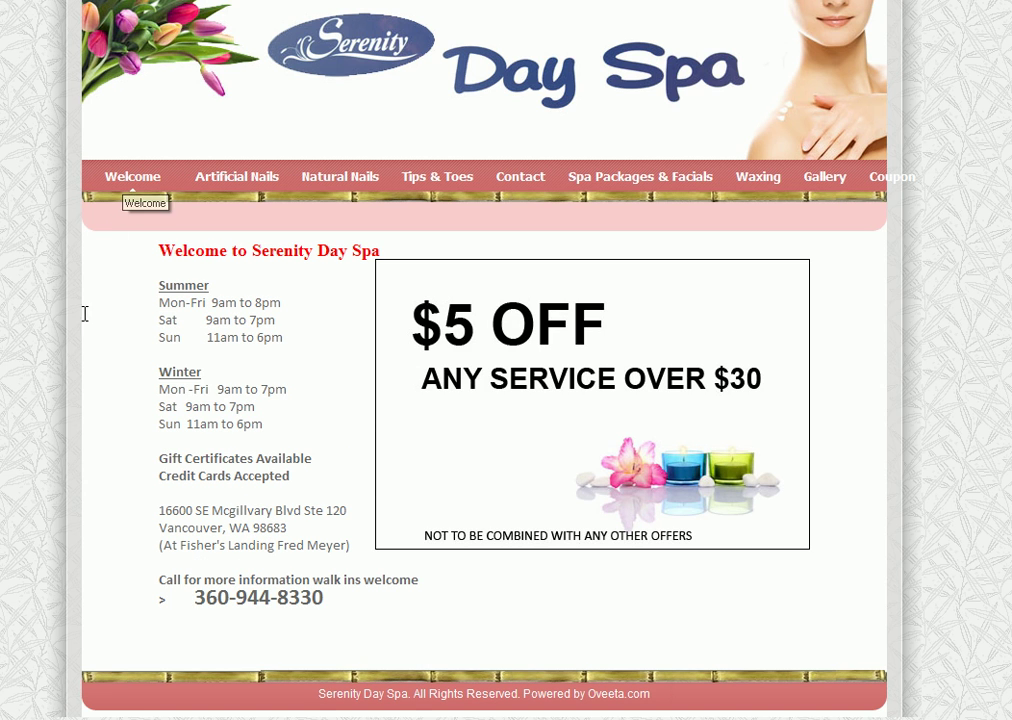